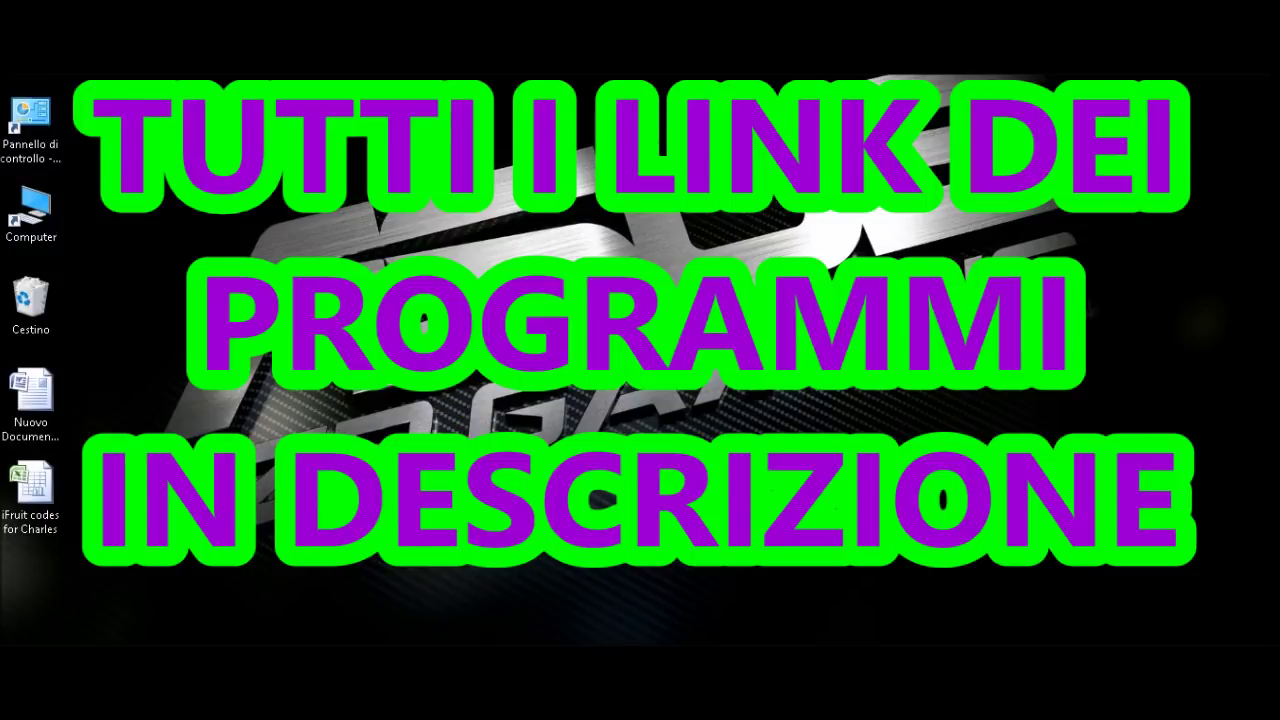
Step: Open the AppContainer Loopback Exemption Utility from Fiddler 4 and choose to be warned about other orphaned exemptions
mouse_move(10, 634)
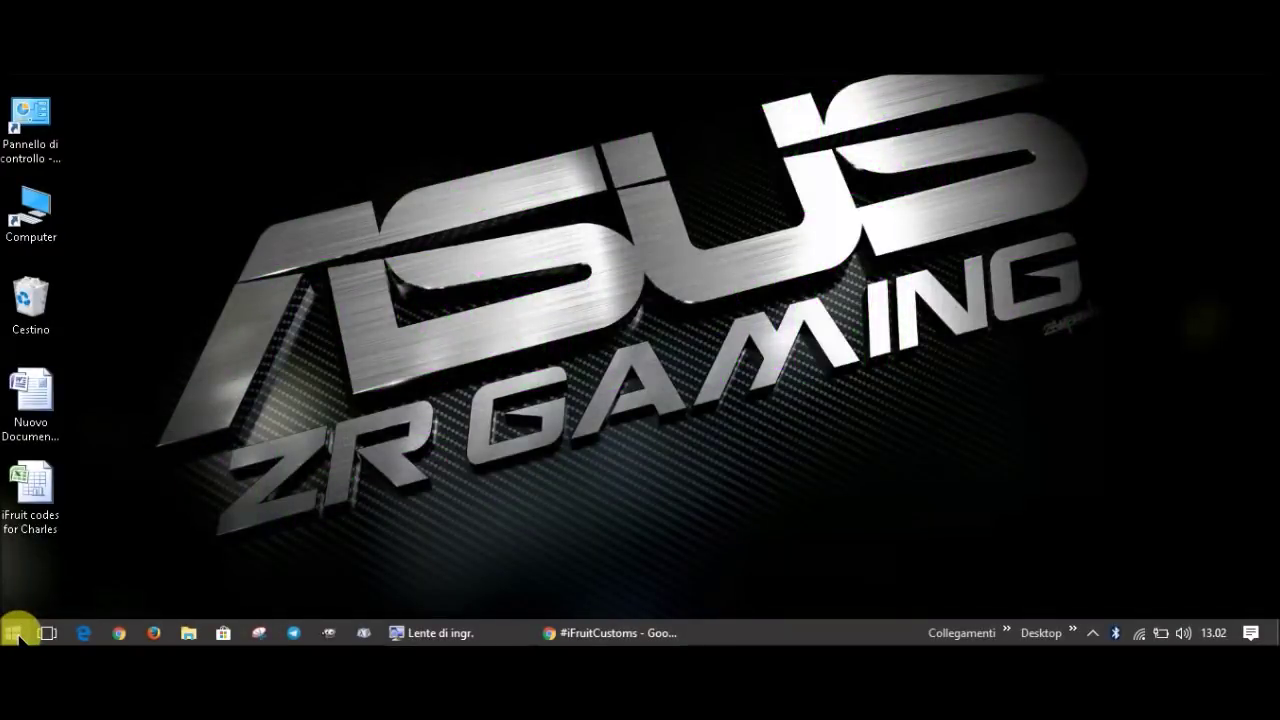
click(14, 634)
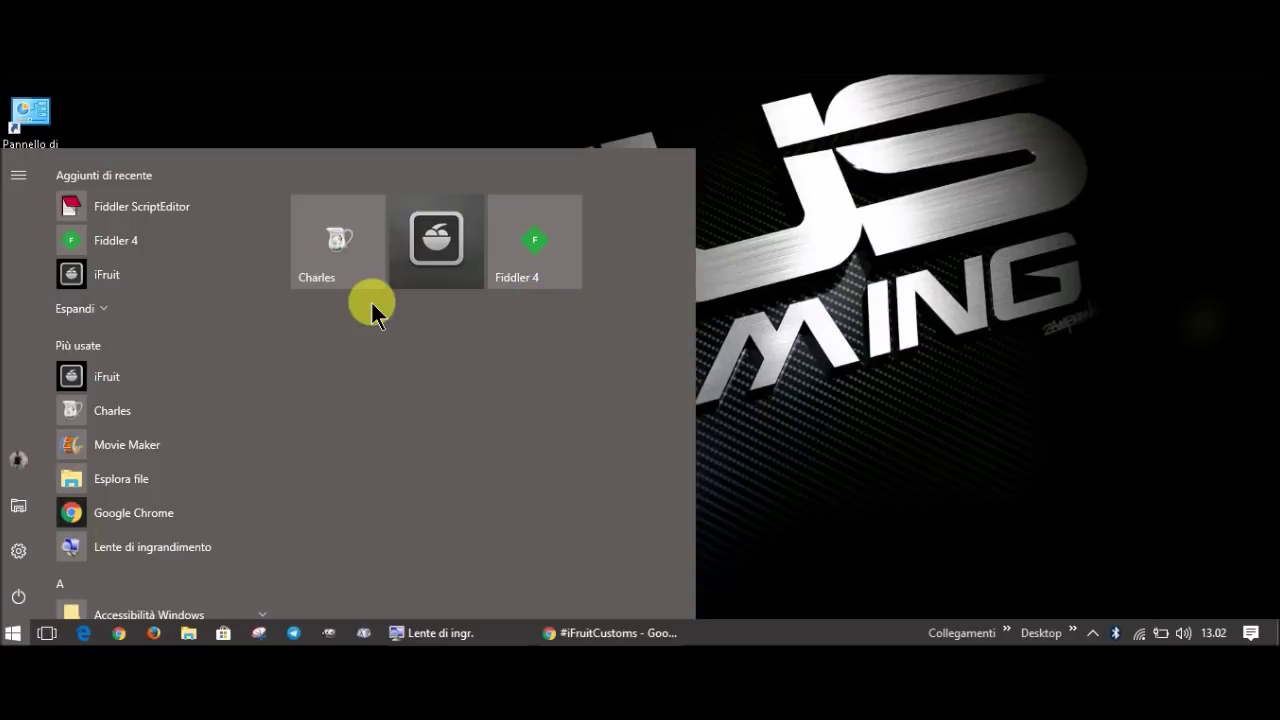
click(547, 276)
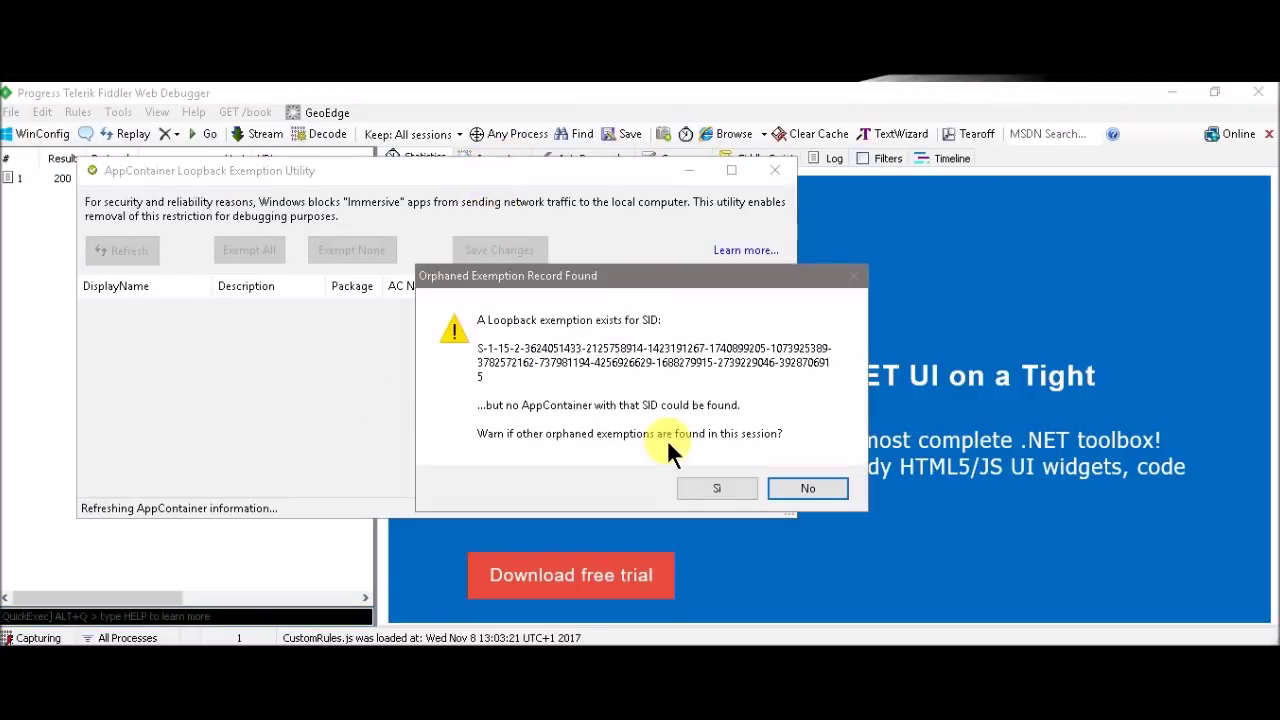
click(718, 487)
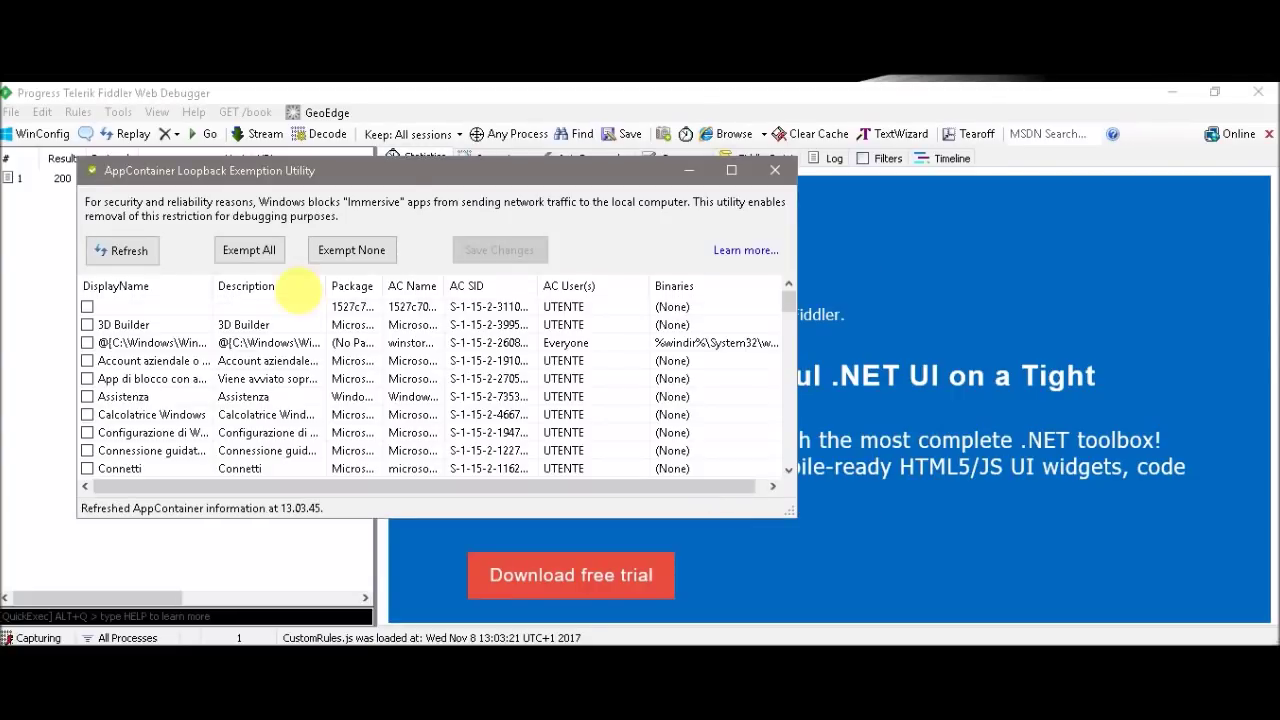
Step: Check the Grand Theft Auto: iFruit entry in the loopback exemption list, and close the utility and Fiddler
drag(401, 170, 554, 172)
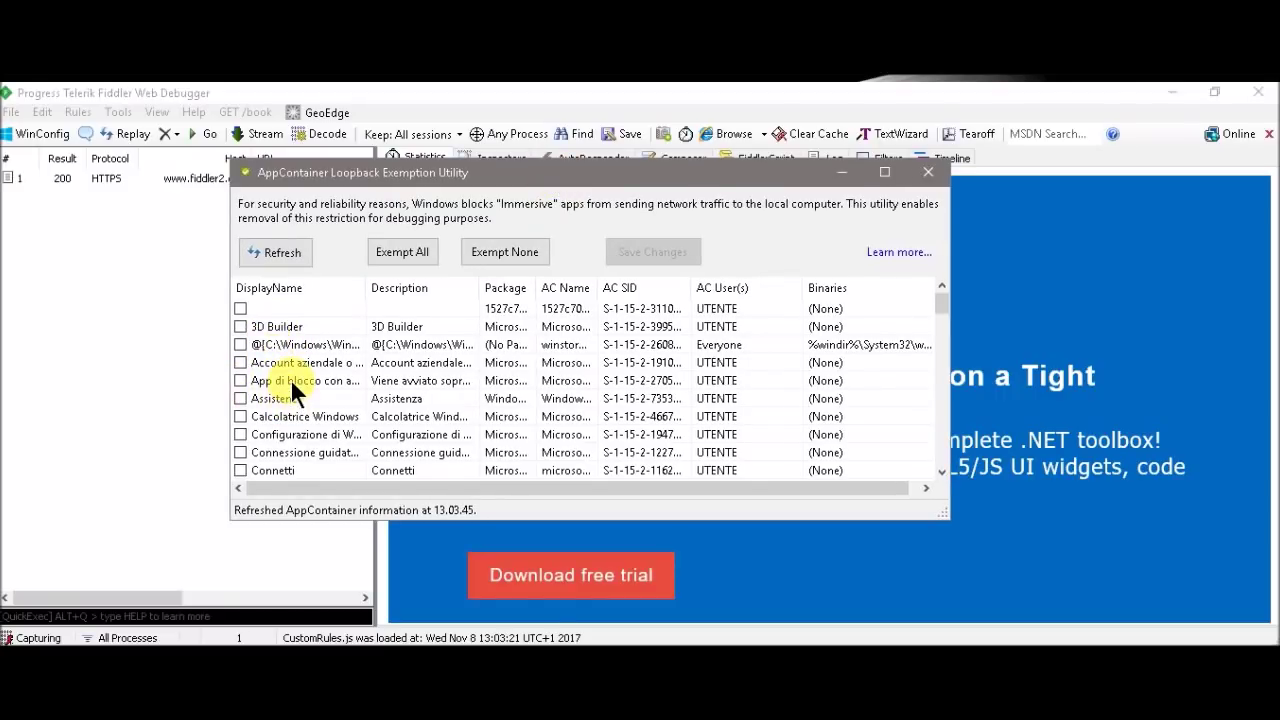
scroll(290, 378, down, 8)
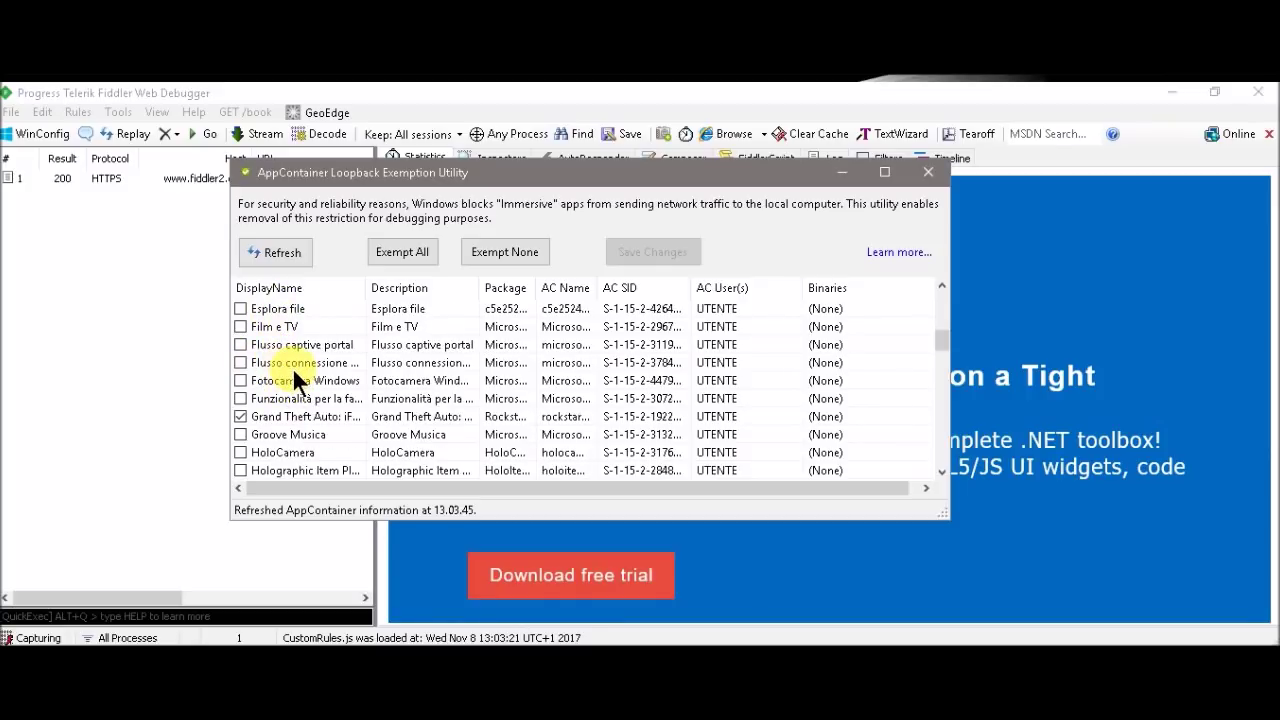
scroll(293, 372, down, 2)
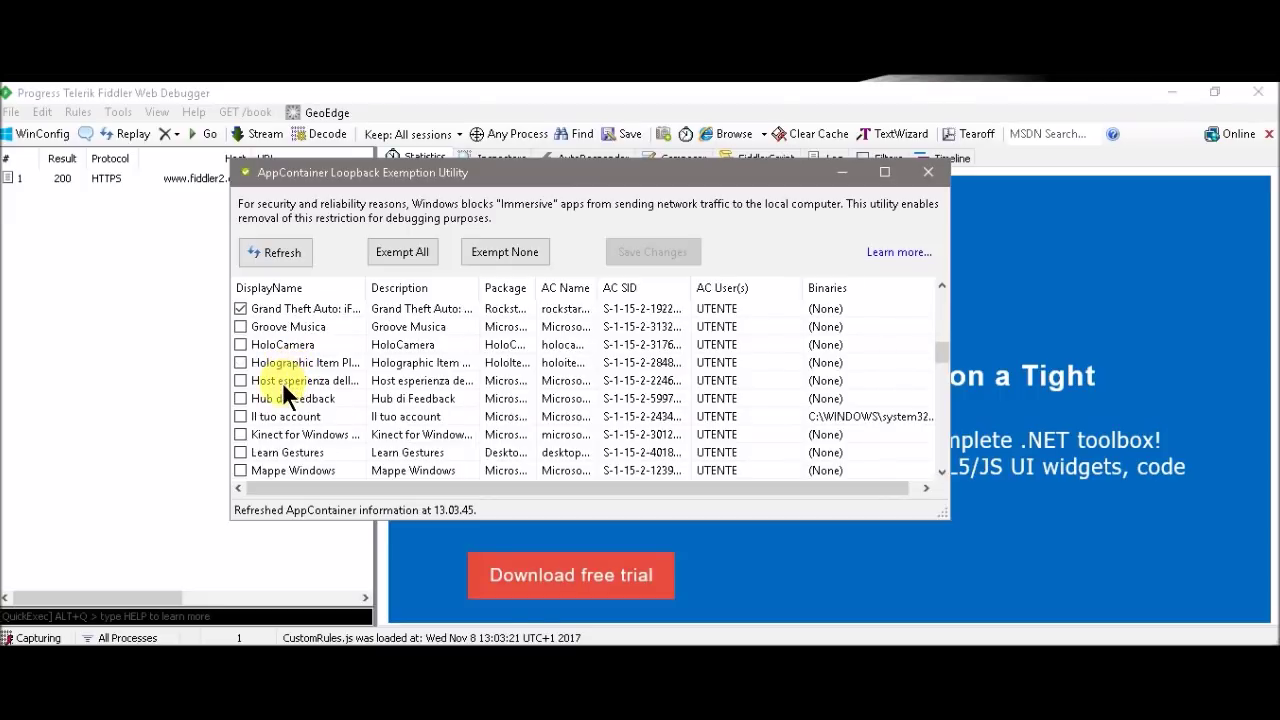
scroll(285, 371, up, 1)
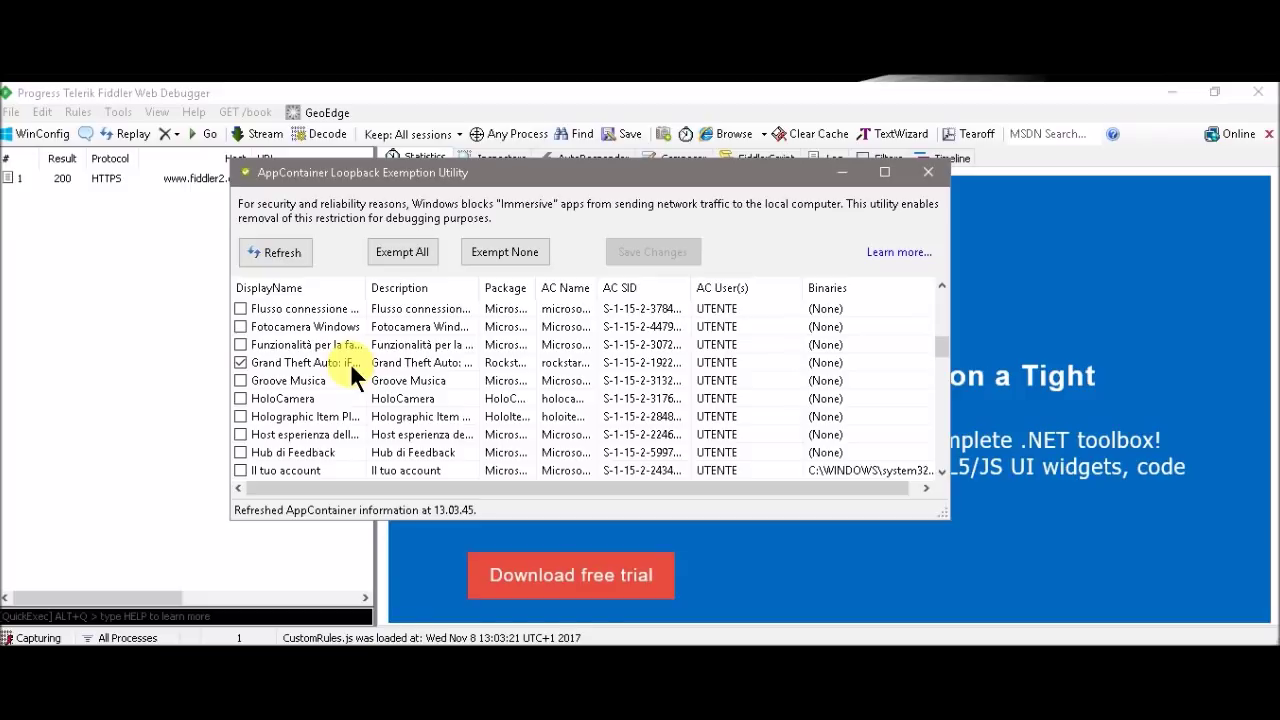
click(929, 173)
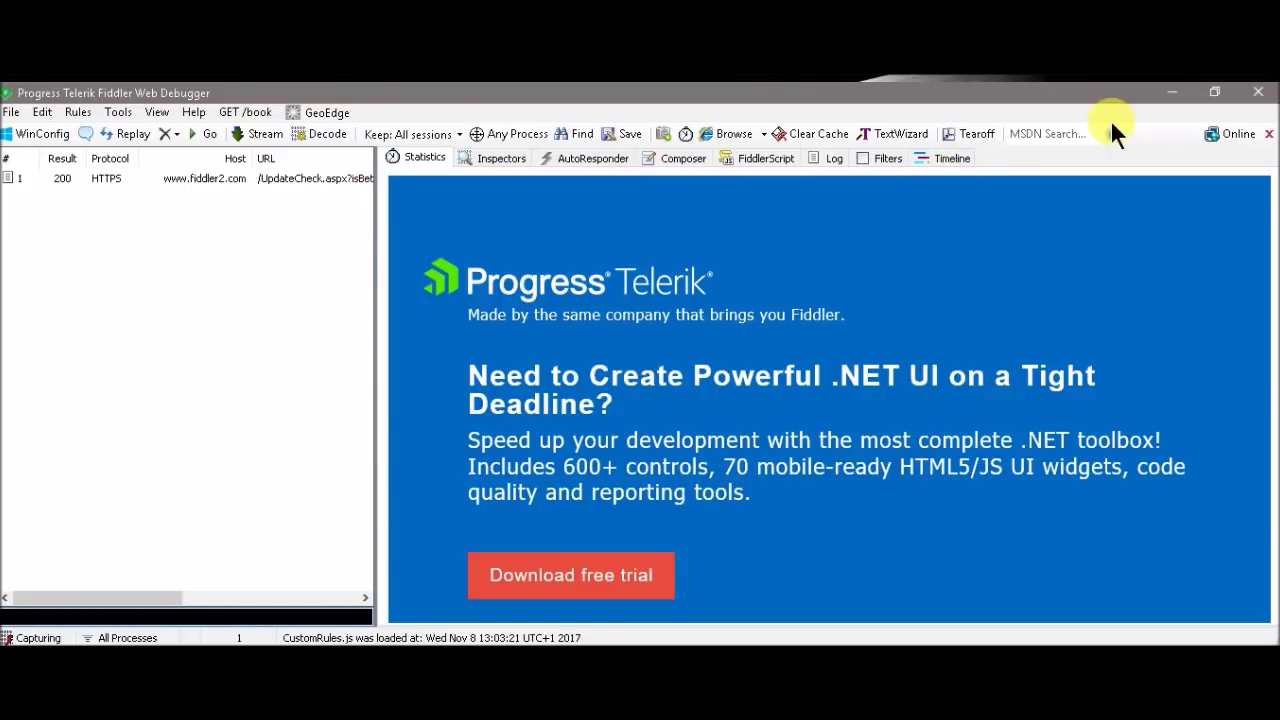
click(1258, 92)
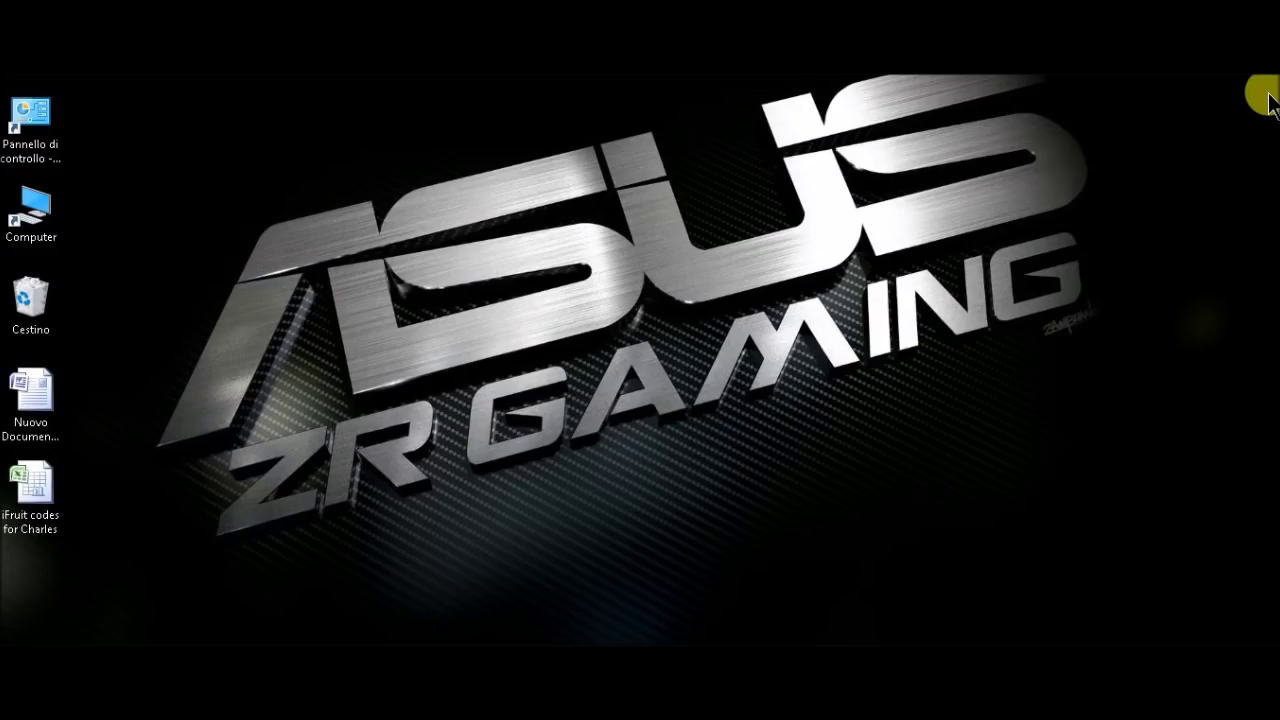
Step: Launch the Charles proxy and return to the desktop while it loads
mouse_move(60, 634)
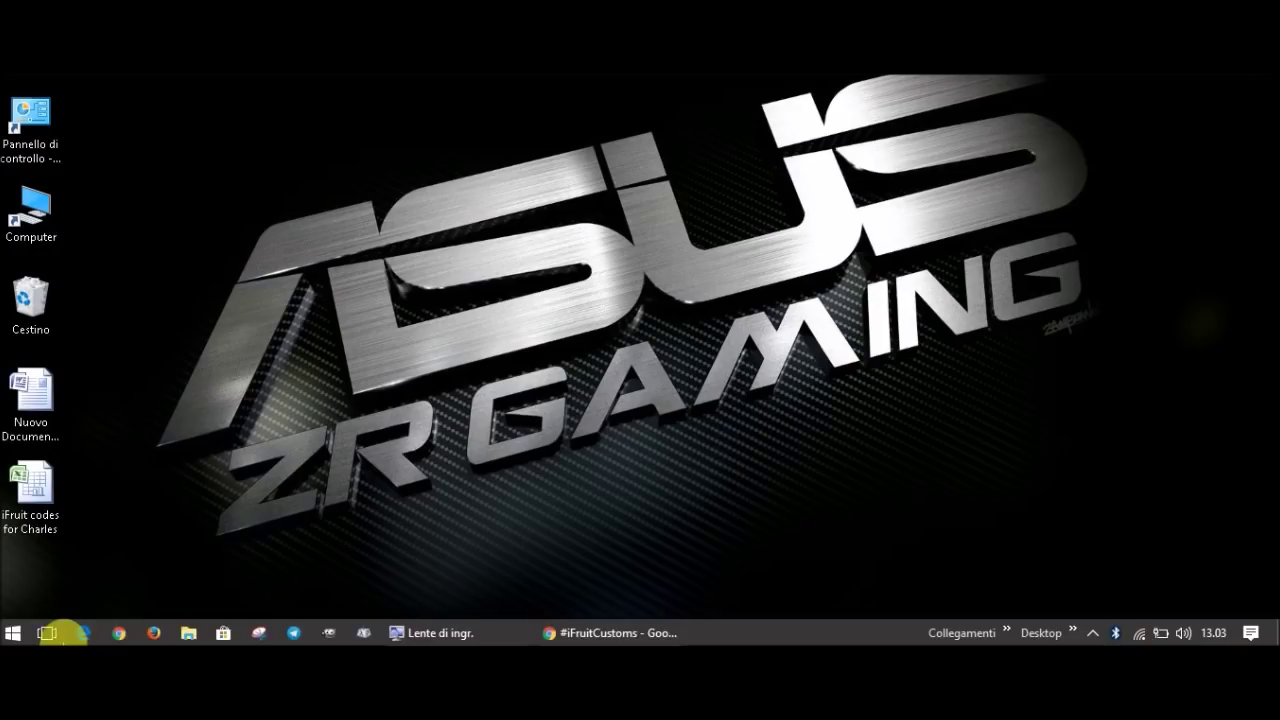
click(14, 633)
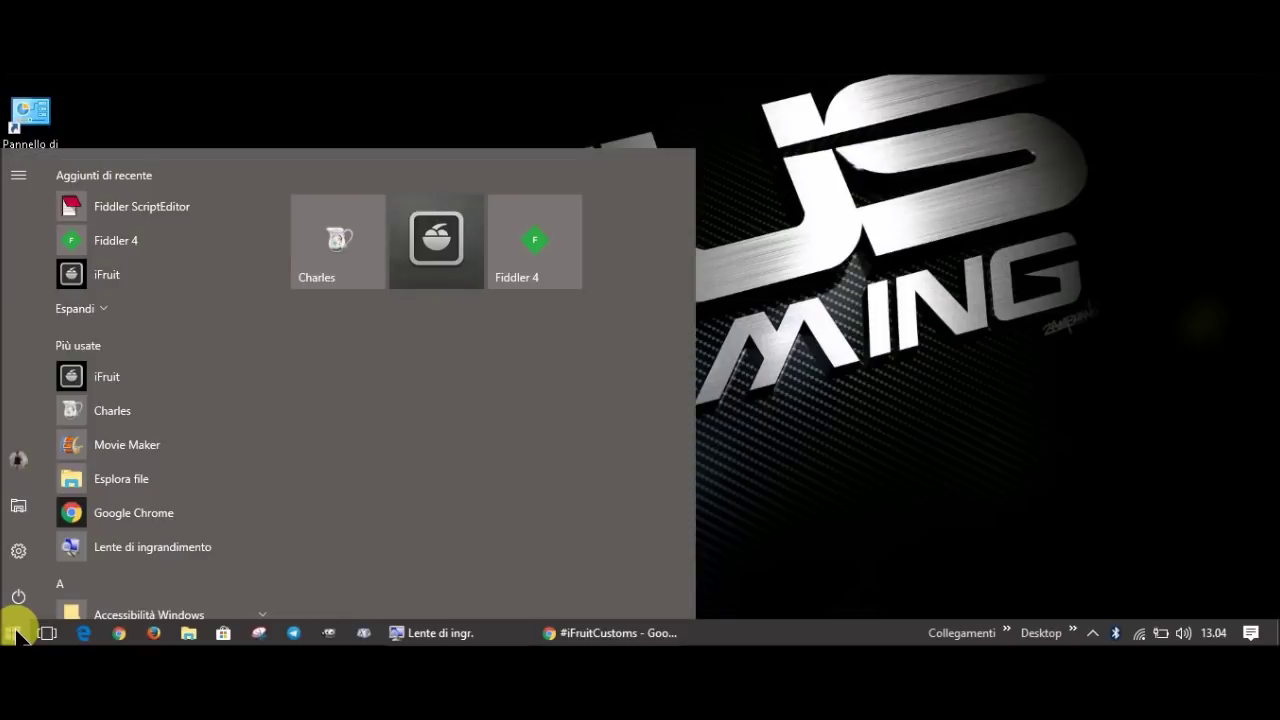
click(346, 268)
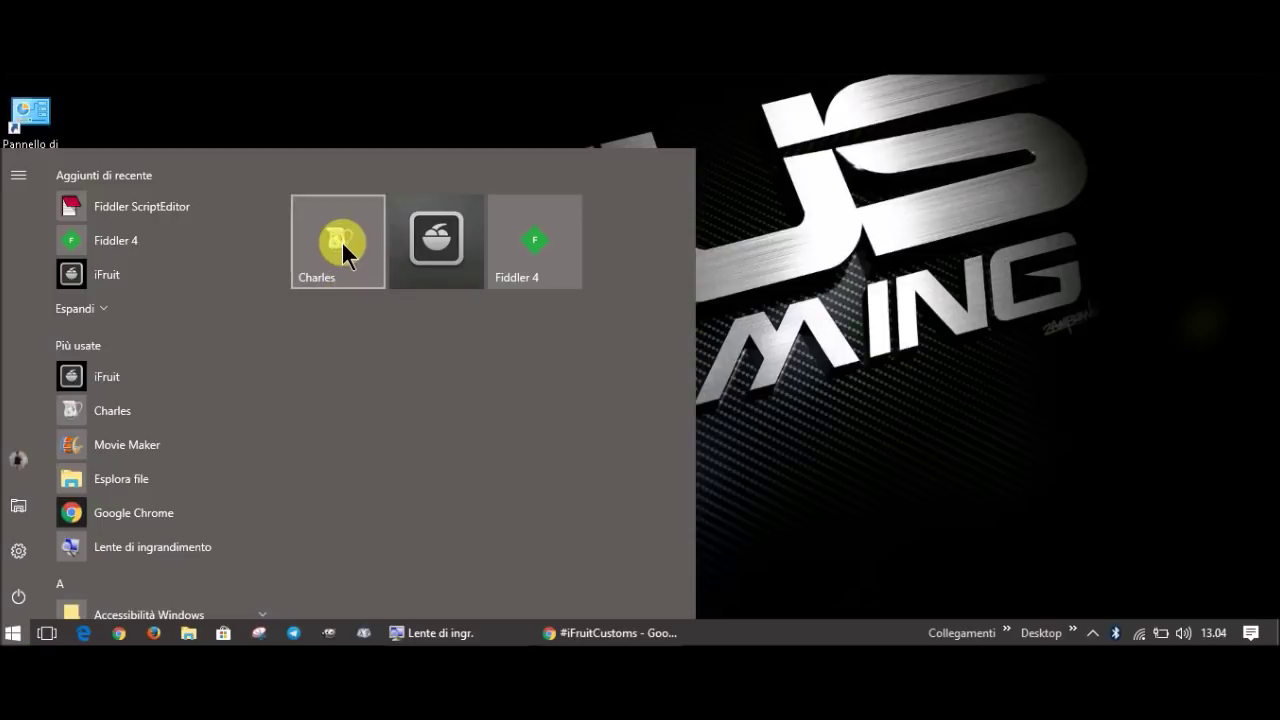
click(341, 240)
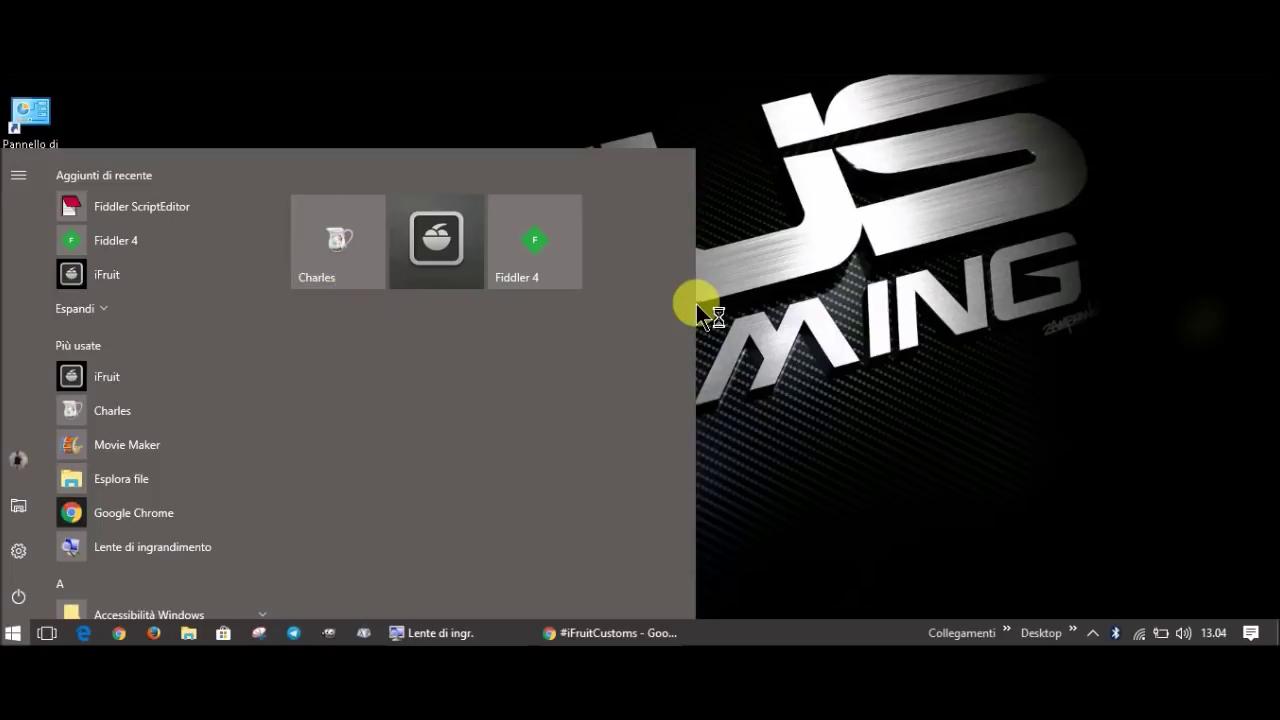
click(739, 306)
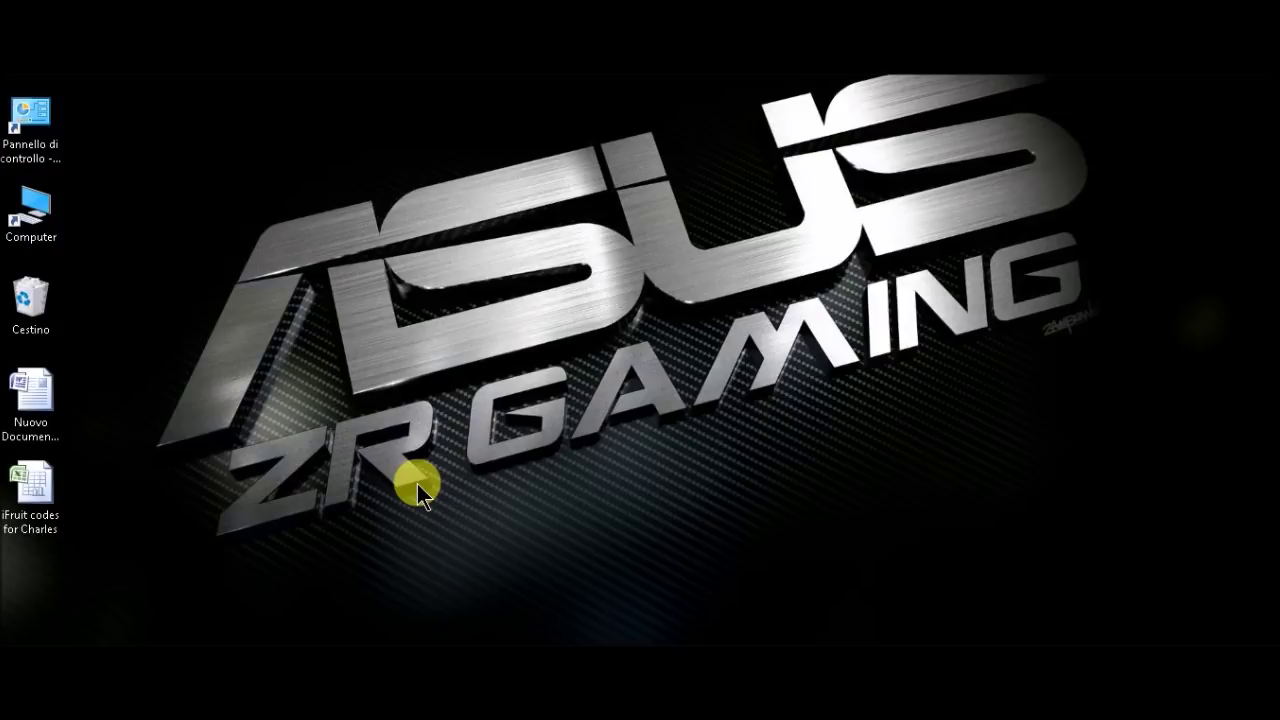
Step: Launch iFruit alongside Charles and open its Los Santos Customs section
mouse_move(10, 636)
mouse_move(15, 632)
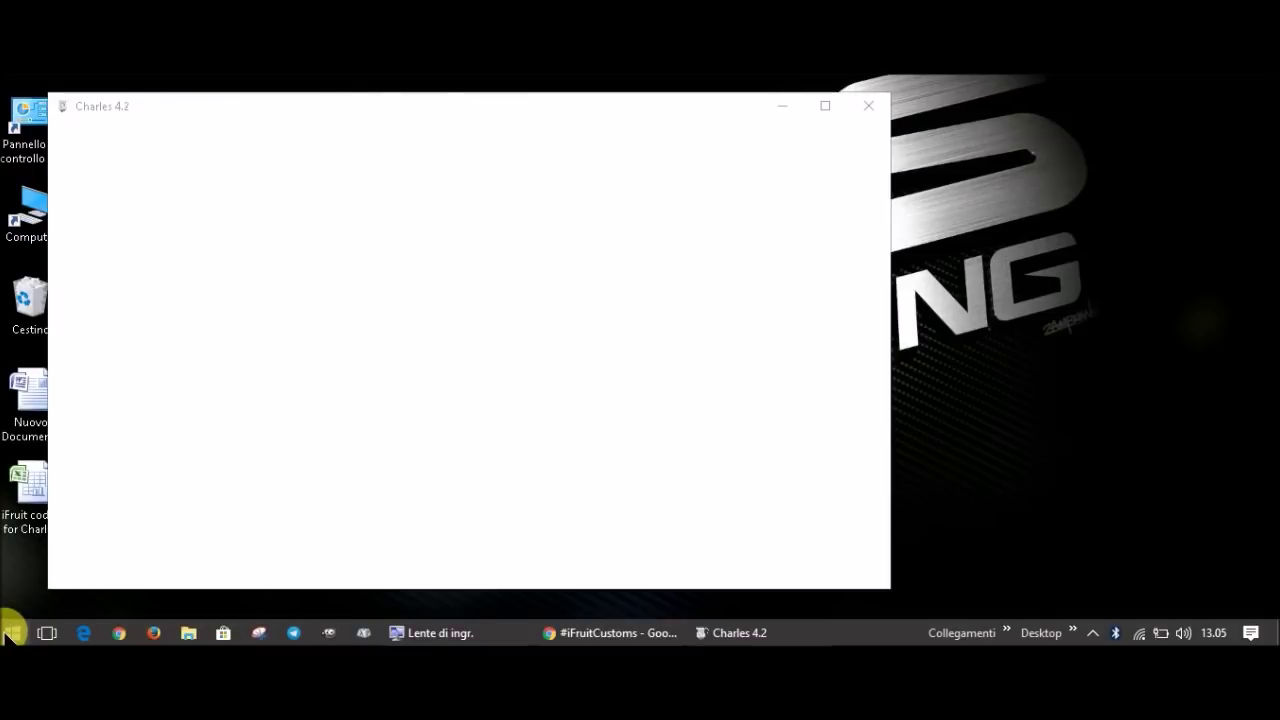
click(12, 632)
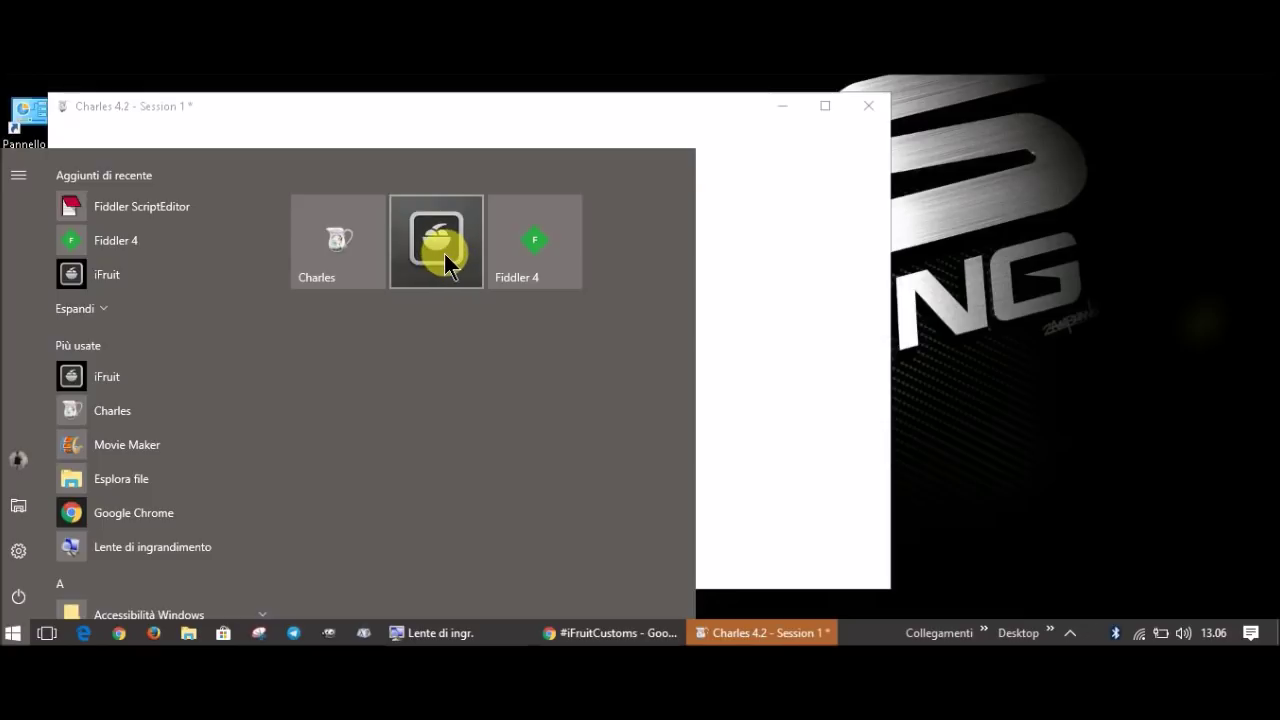
click(443, 250)
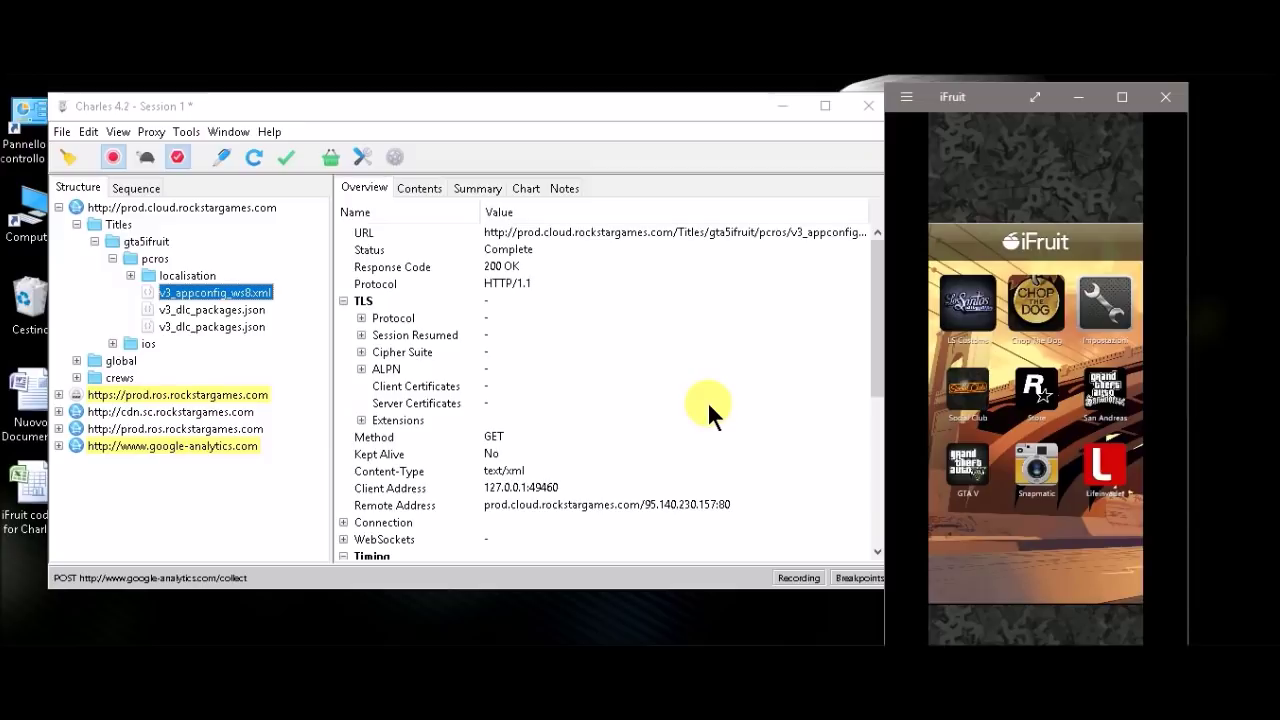
click(972, 310)
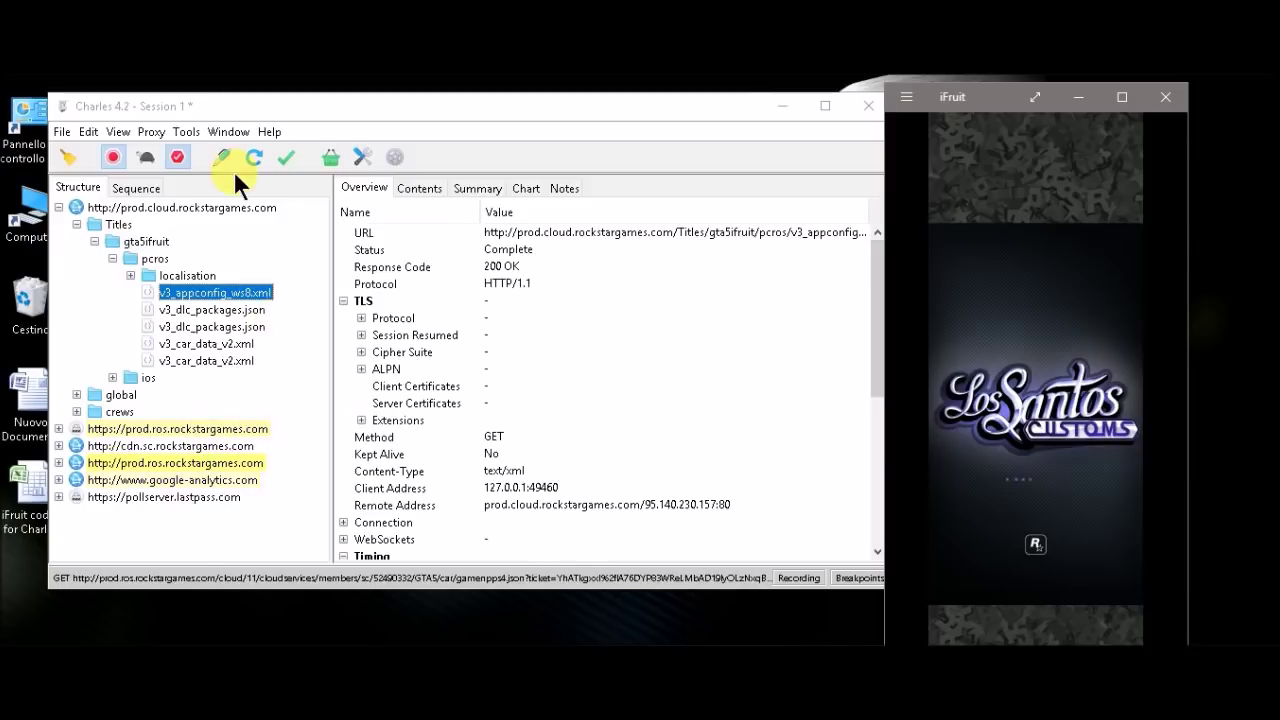
Step: Stop the Charles recording, clear the captured session and start recording again
click(188, 168)
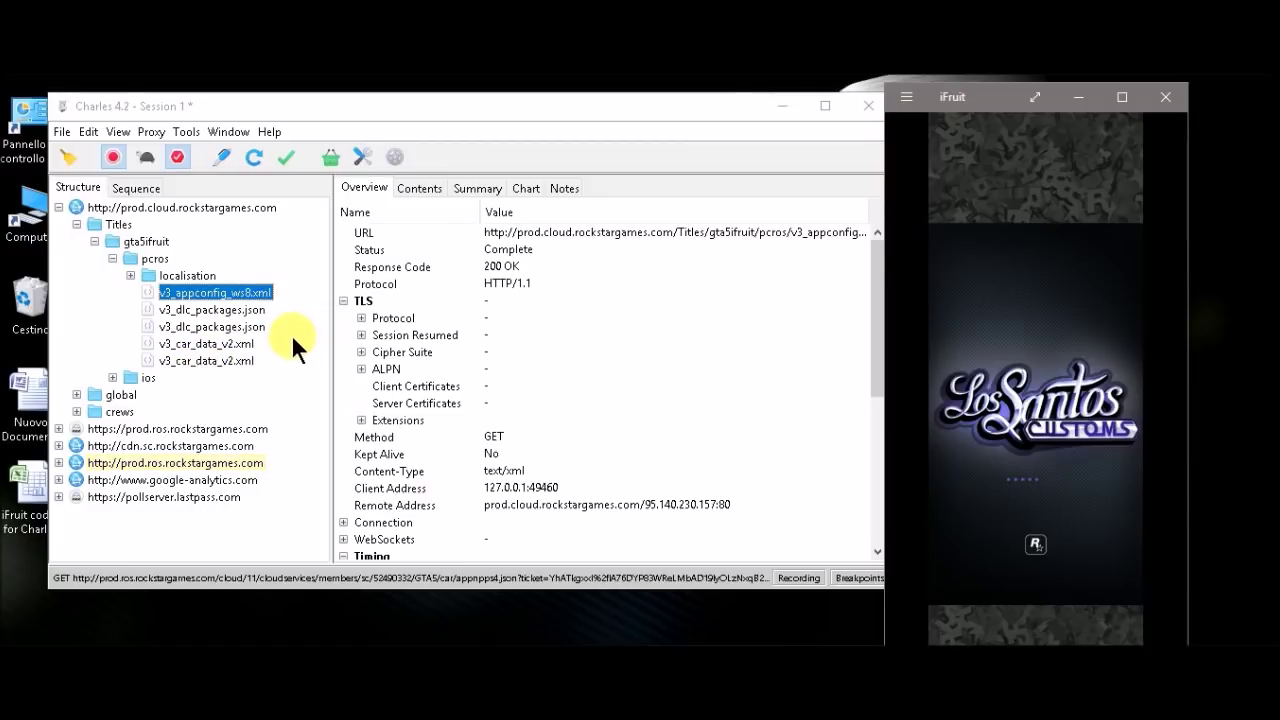
click(114, 157)
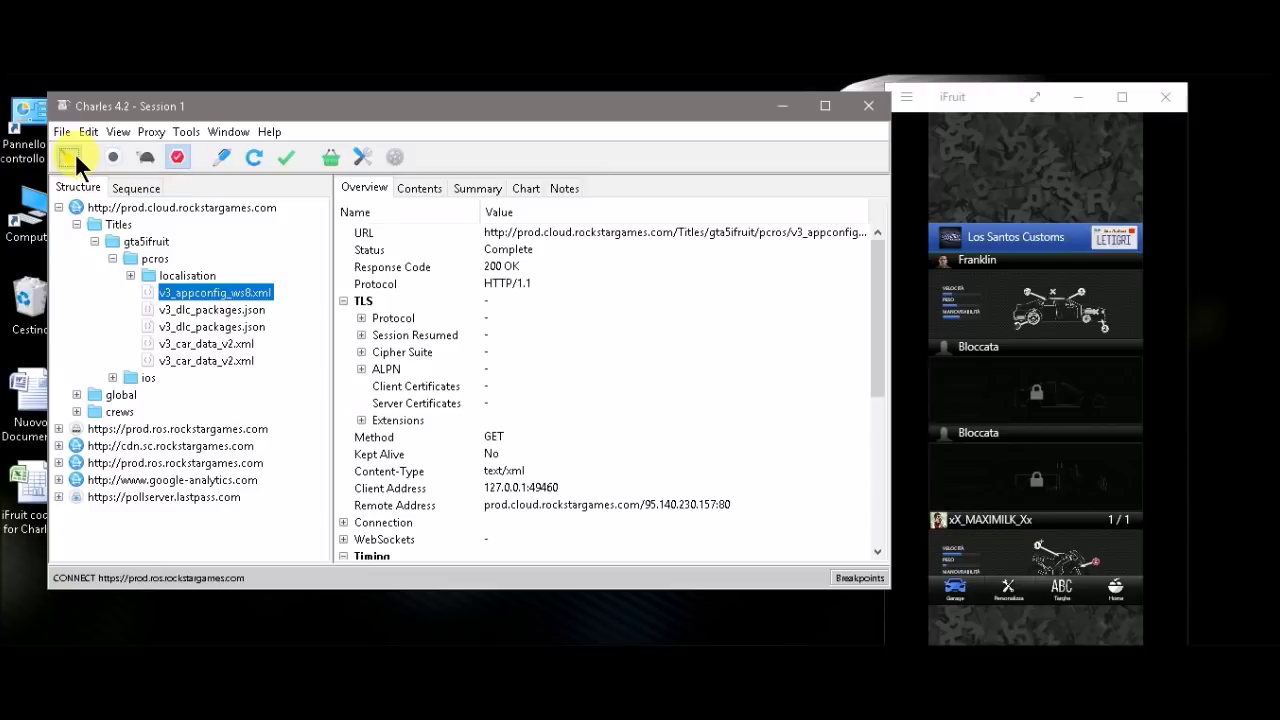
click(75, 155)
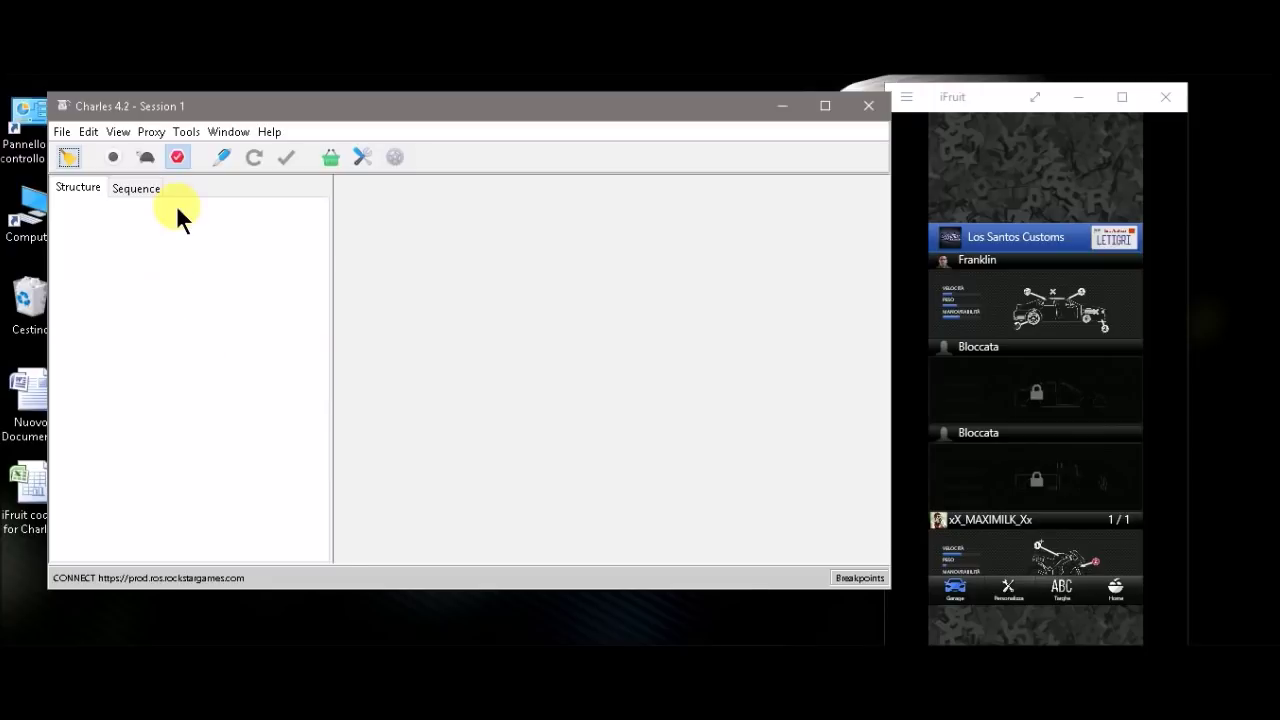
click(112, 158)
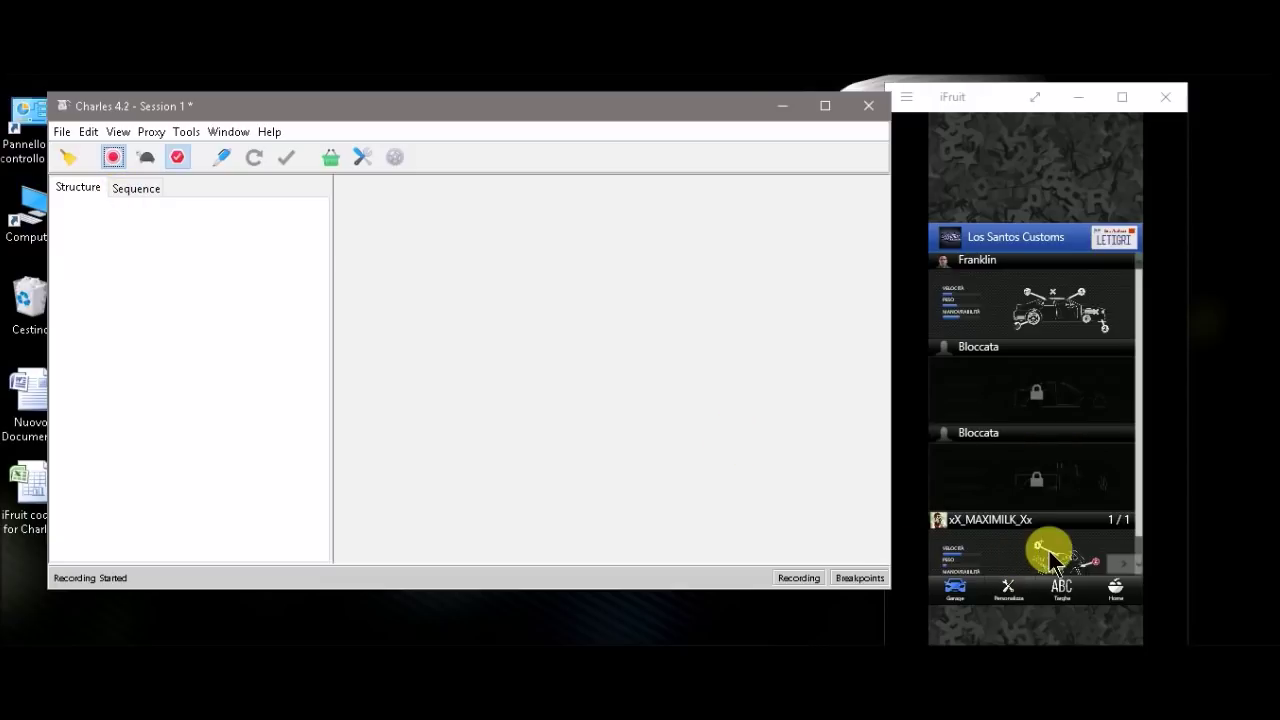
Step: Browse the online character's garage to the third vehicle, the BF Injection, and open its customization page
scroll(1010, 540, down, 1)
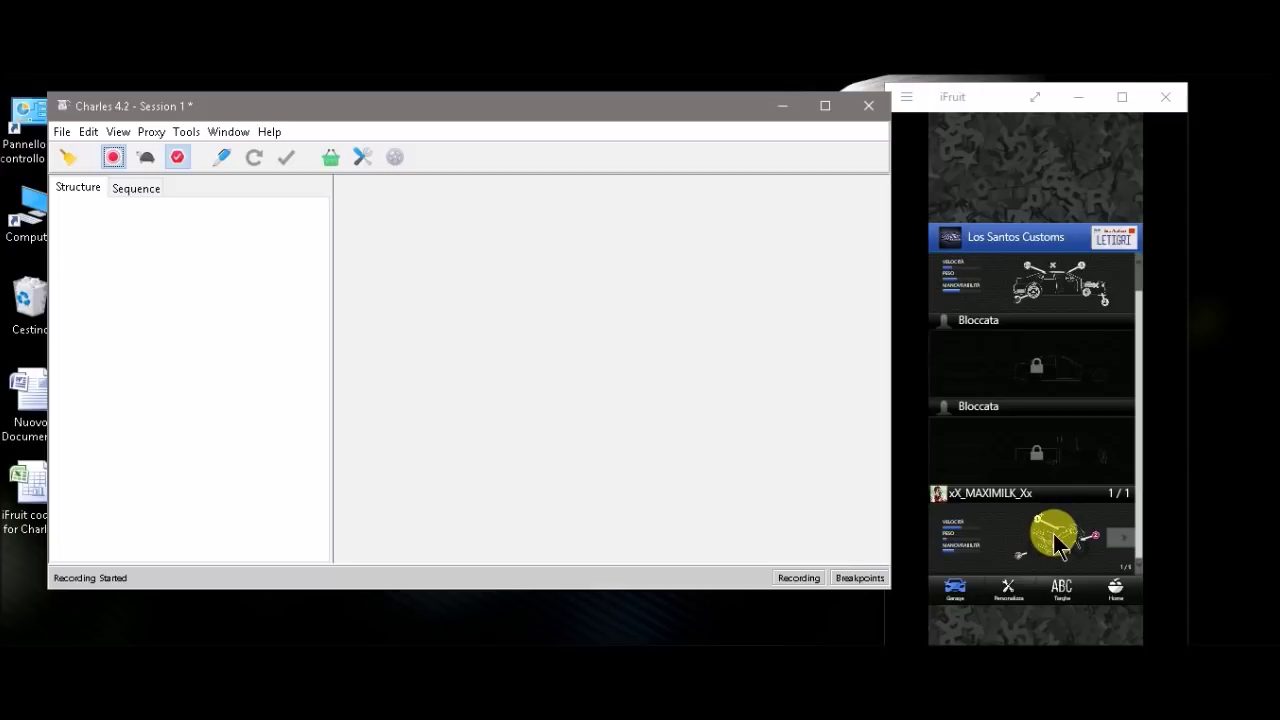
click(1122, 540)
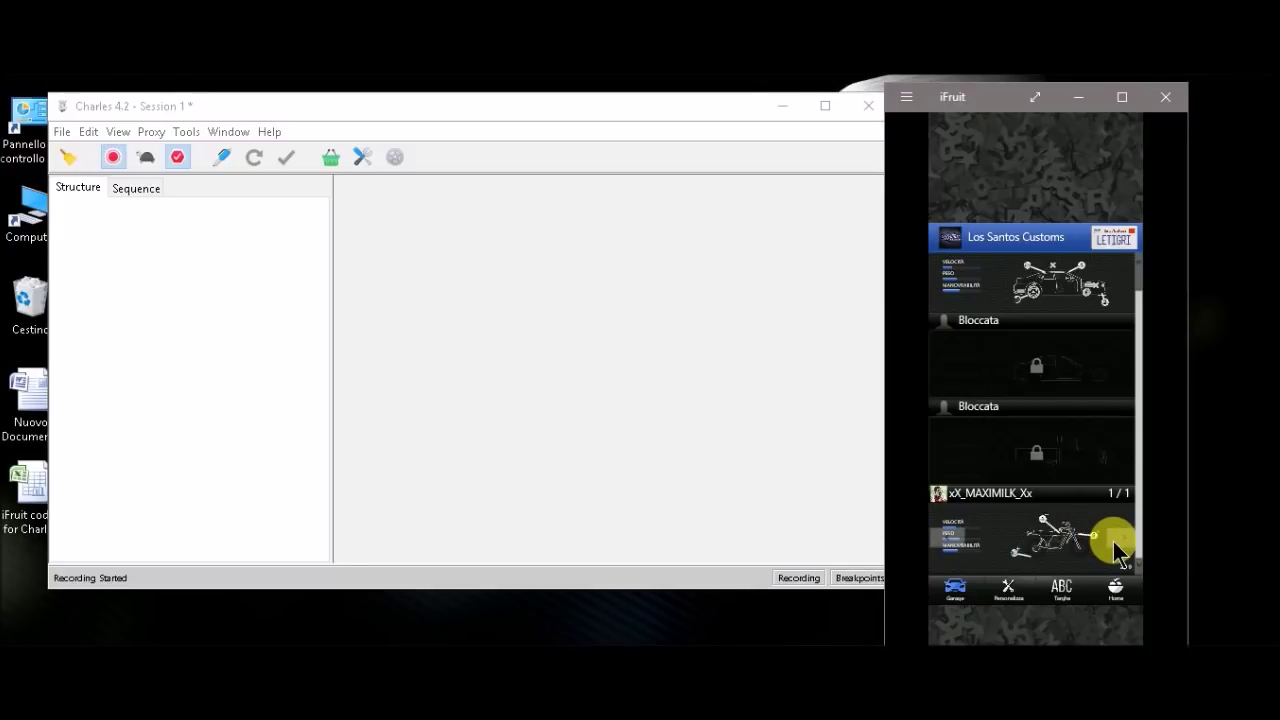
click(1118, 544)
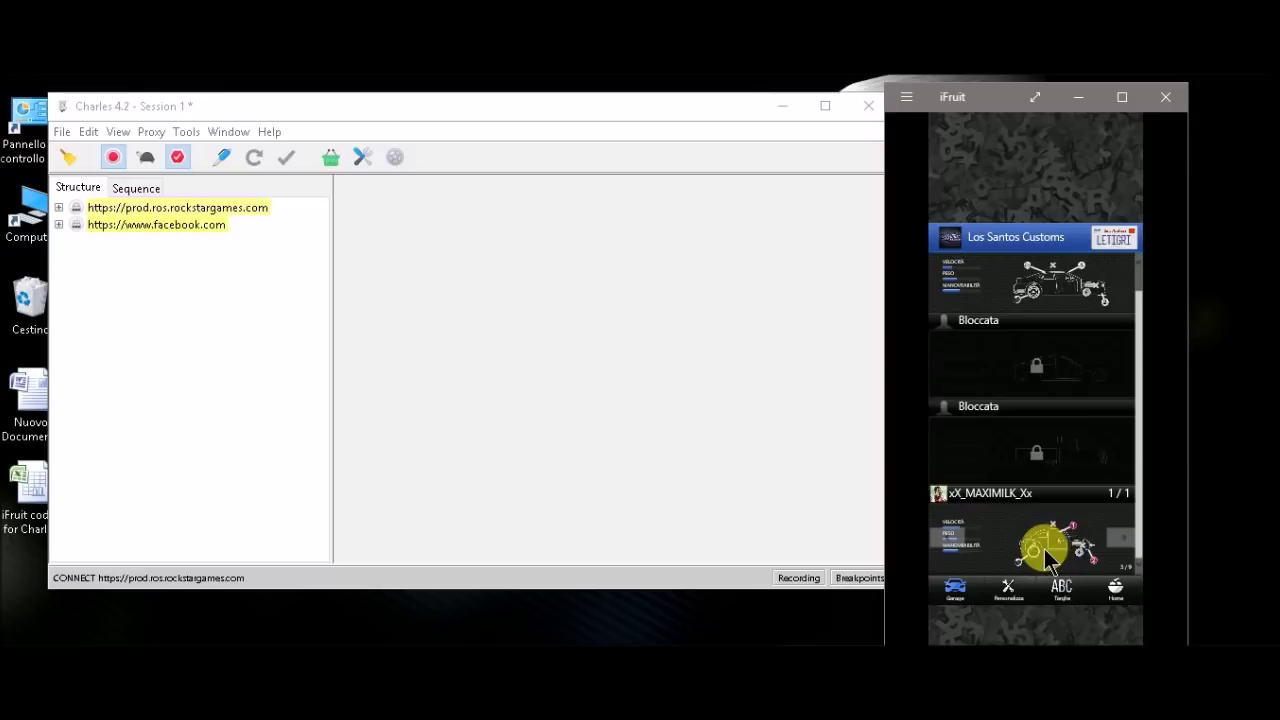
click(1044, 549)
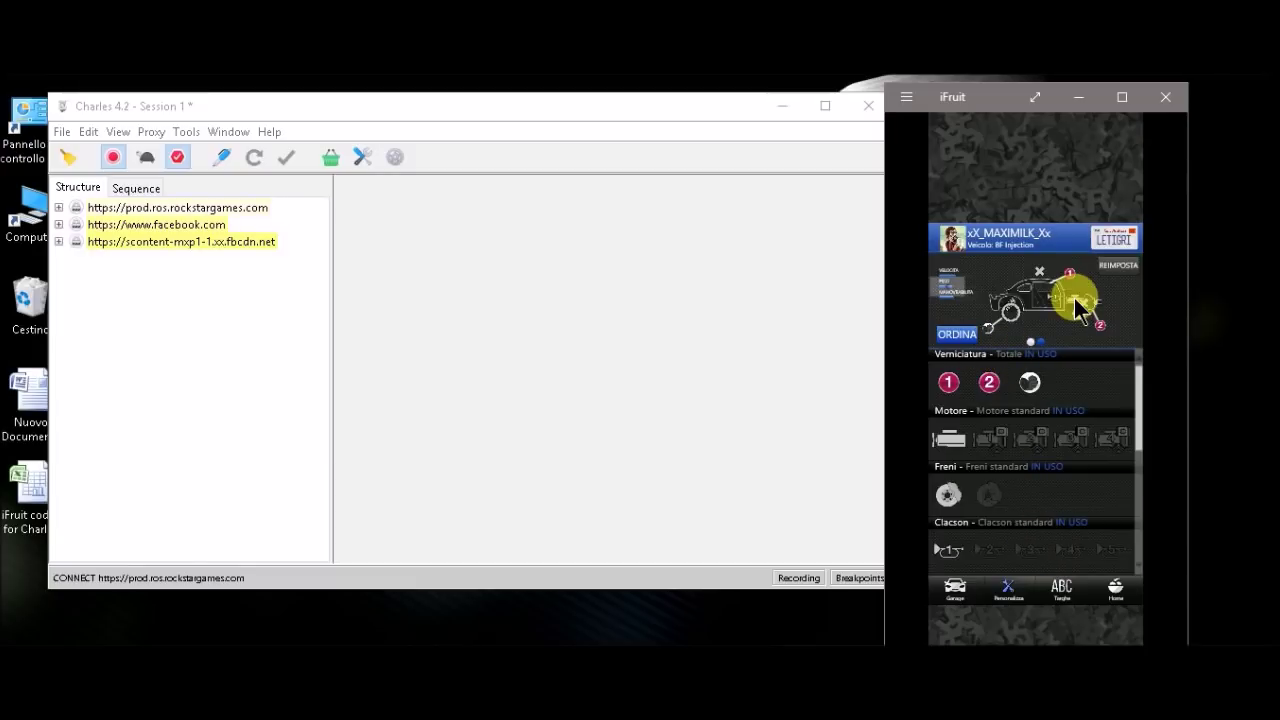
Step: View the licence plates page, dismiss the Facebook notification, and return through the garage to the BF Injection's customization page
click(1122, 240)
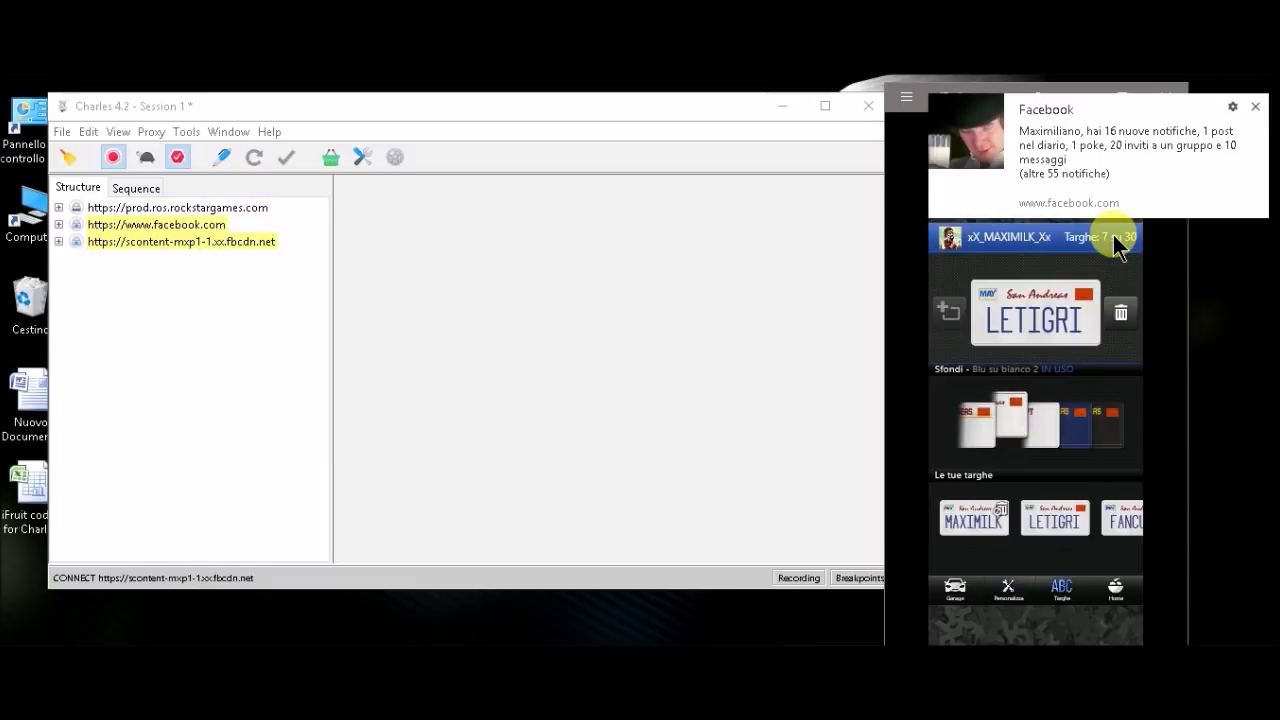
click(1256, 106)
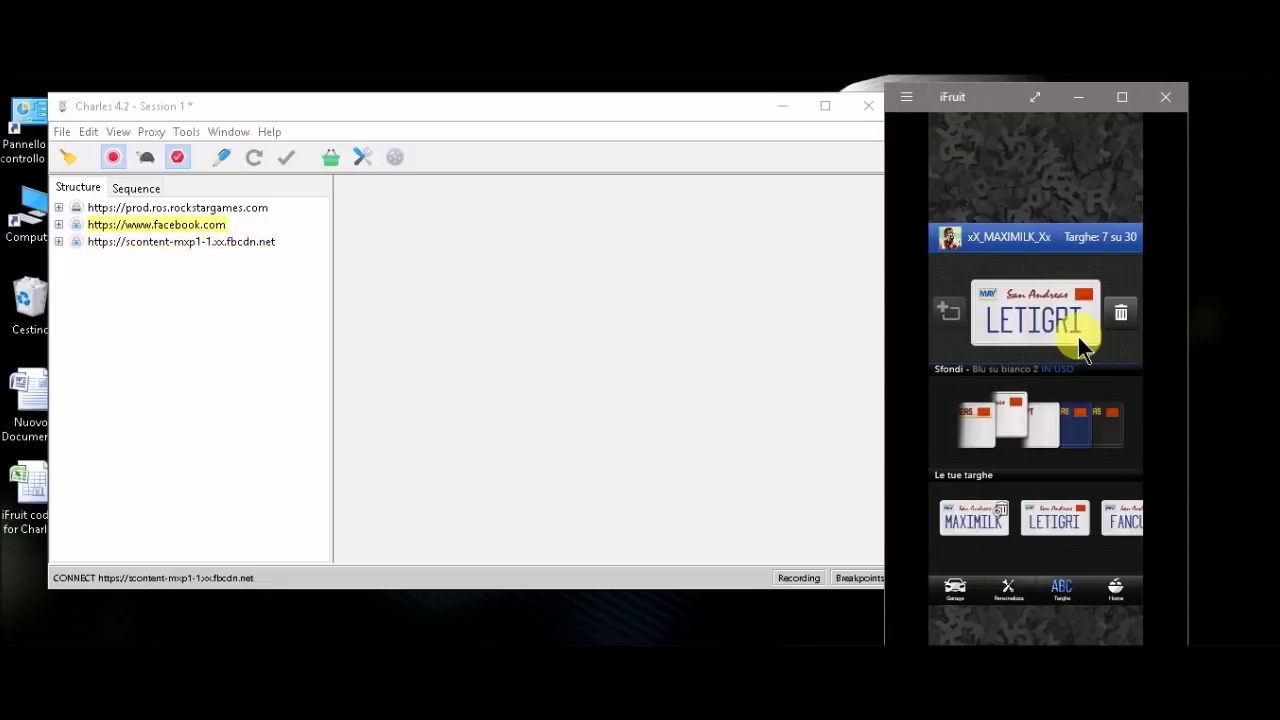
mouse_move(965, 548)
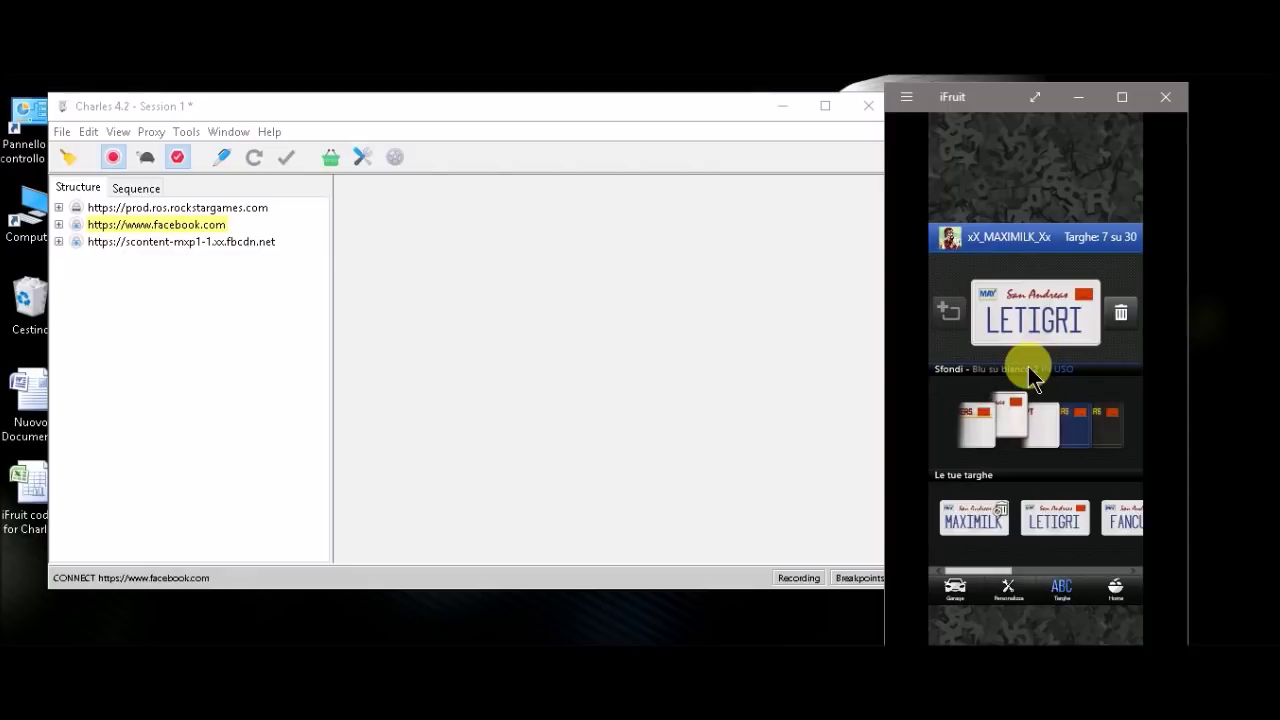
click(953, 590)
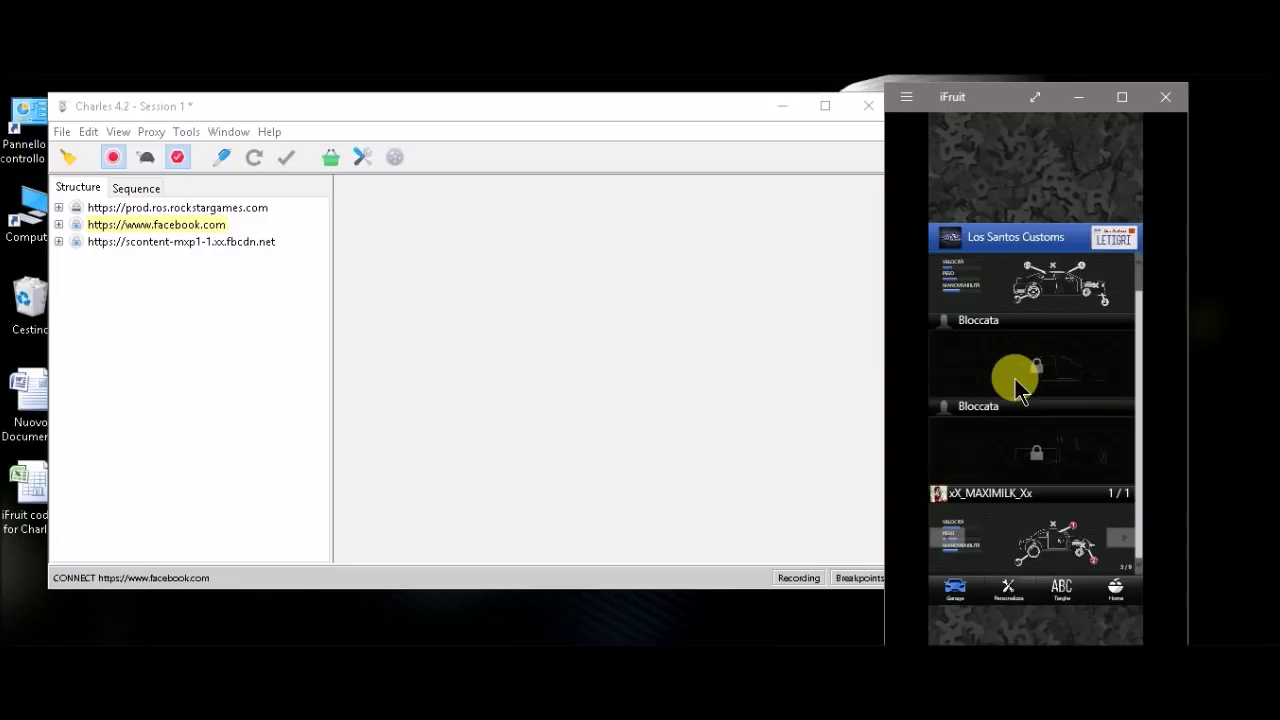
click(986, 533)
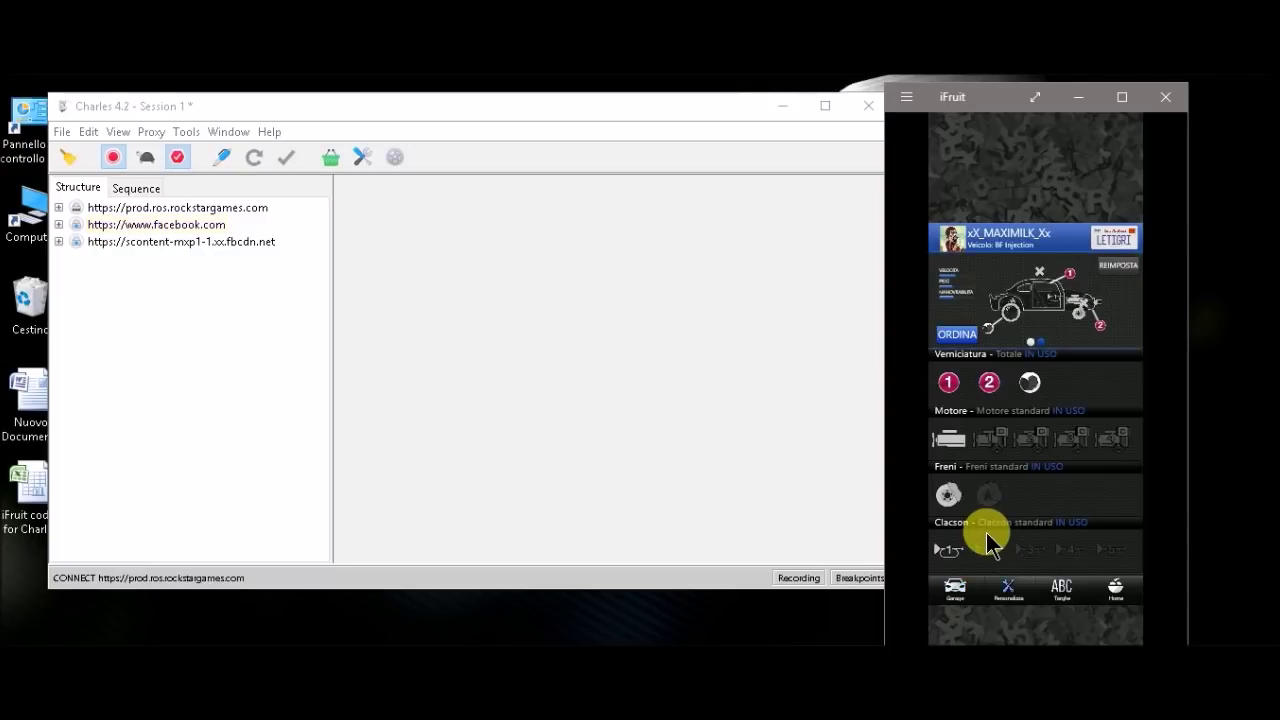
Step: Try to order with no part selected, dismiss the message, and select the level 1 ECU upgrade for the BF Injection's engine
click(966, 336)
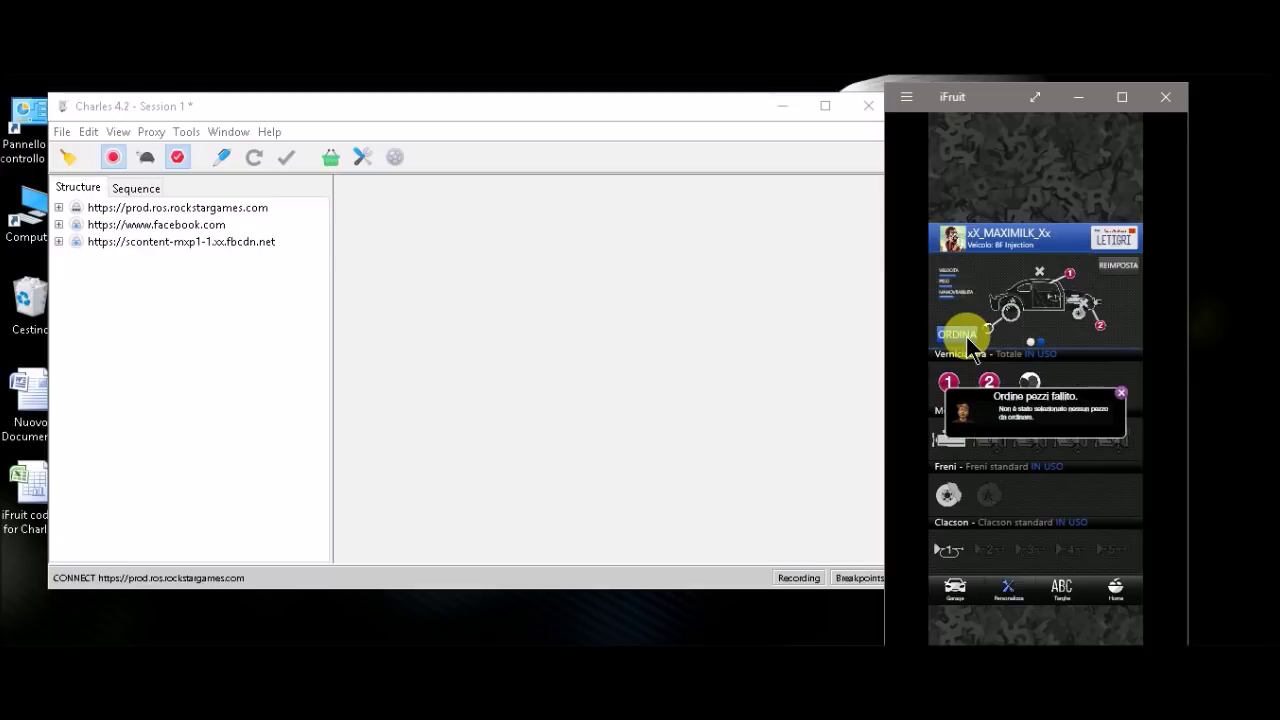
click(1120, 393)
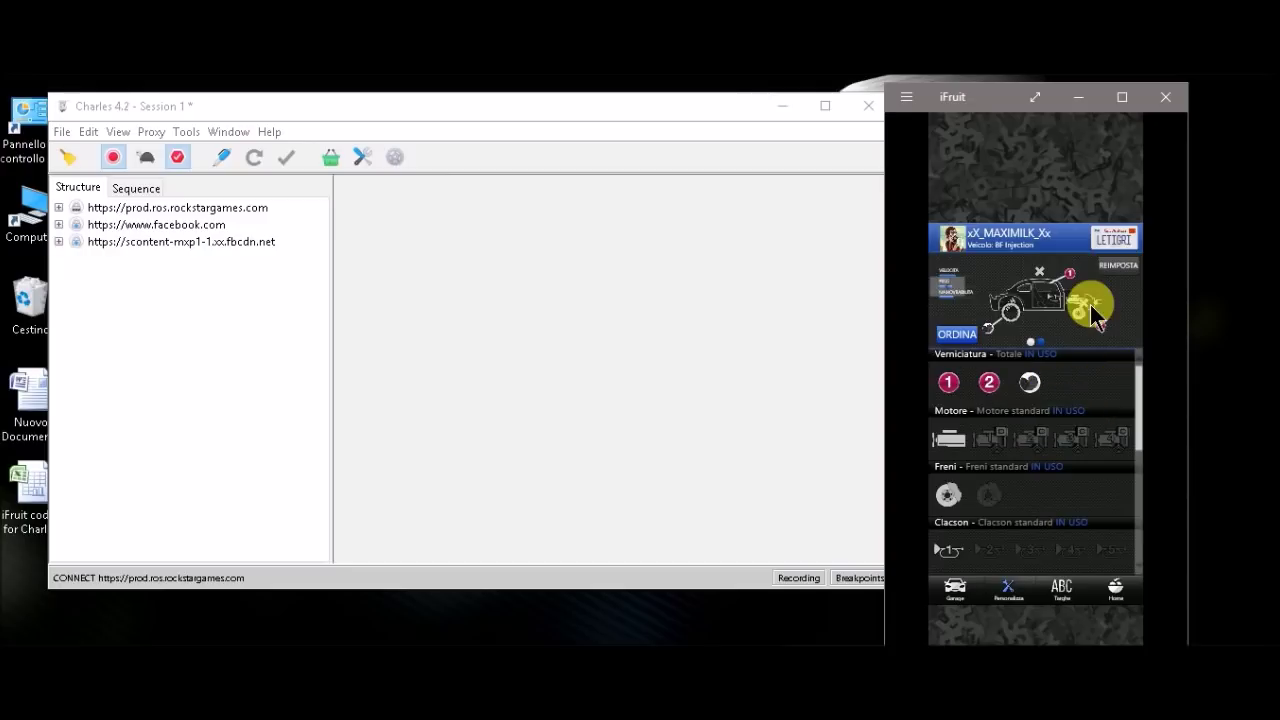
click(992, 439)
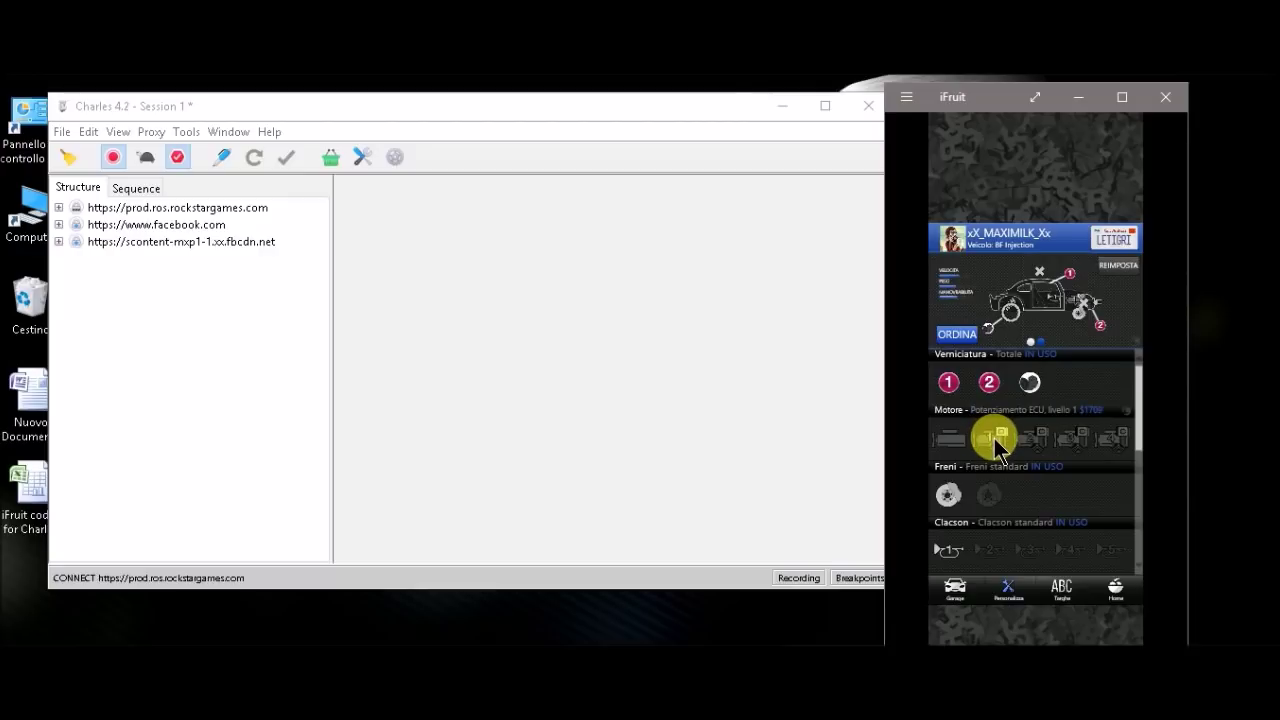
Step: Order the level 1 ECU upgrade for the BF Injection, overwriting the pending order, and dismiss the order-sent notice
click(969, 338)
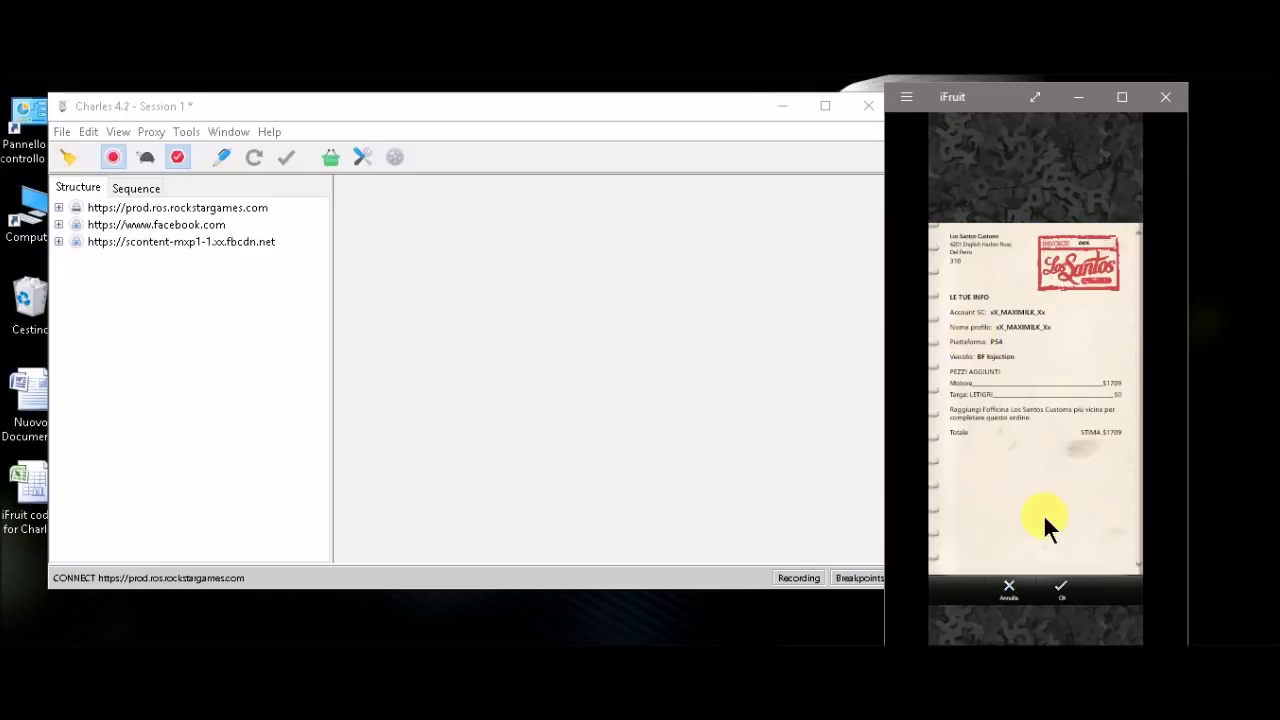
click(1063, 586)
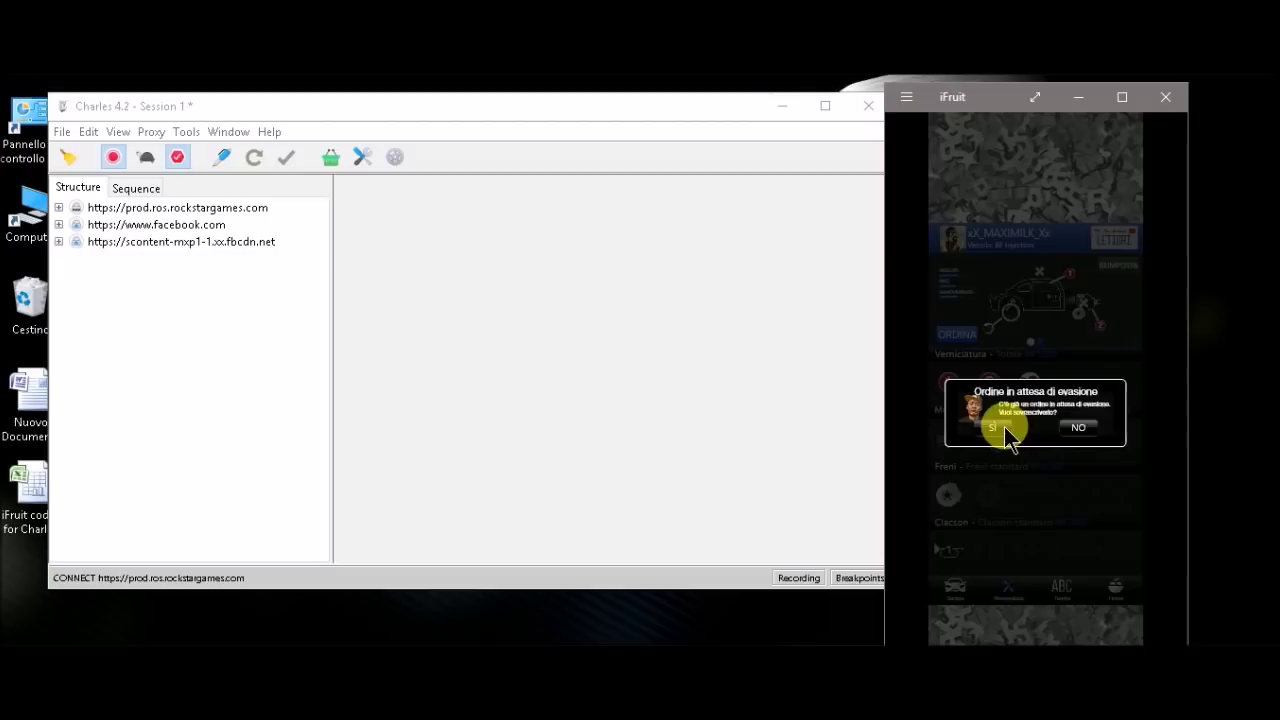
click(1004, 427)
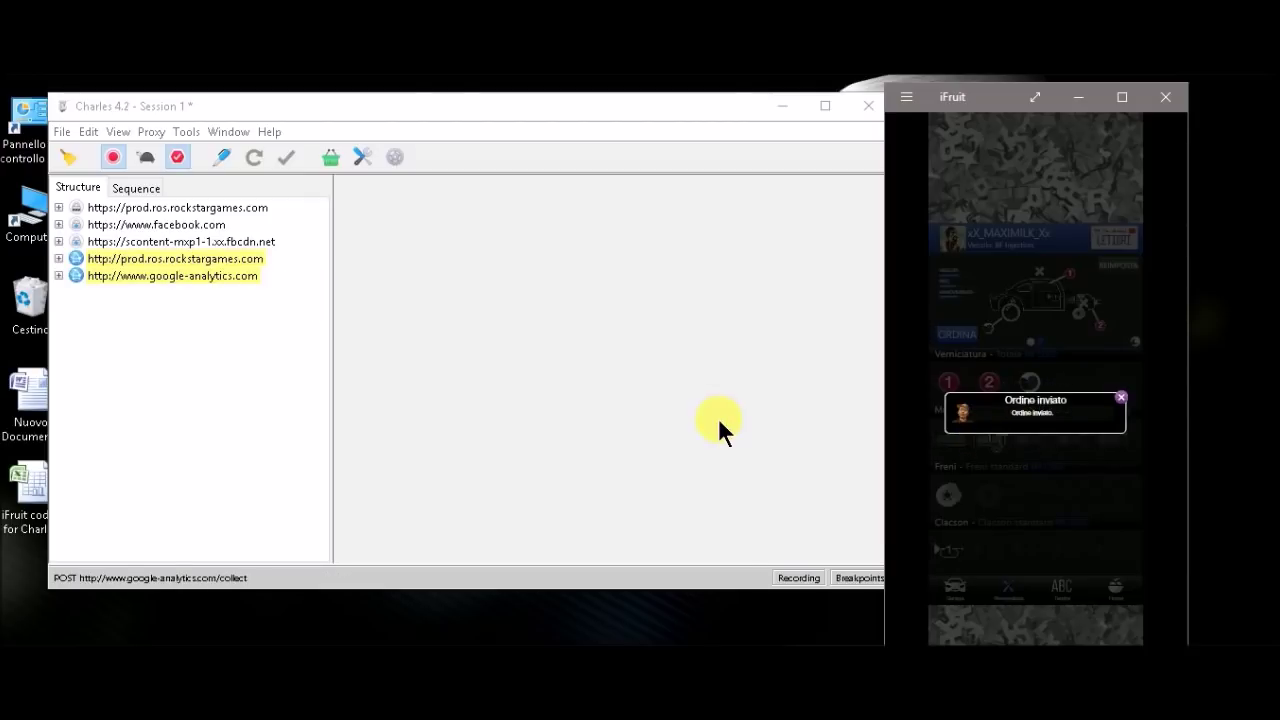
click(1120, 395)
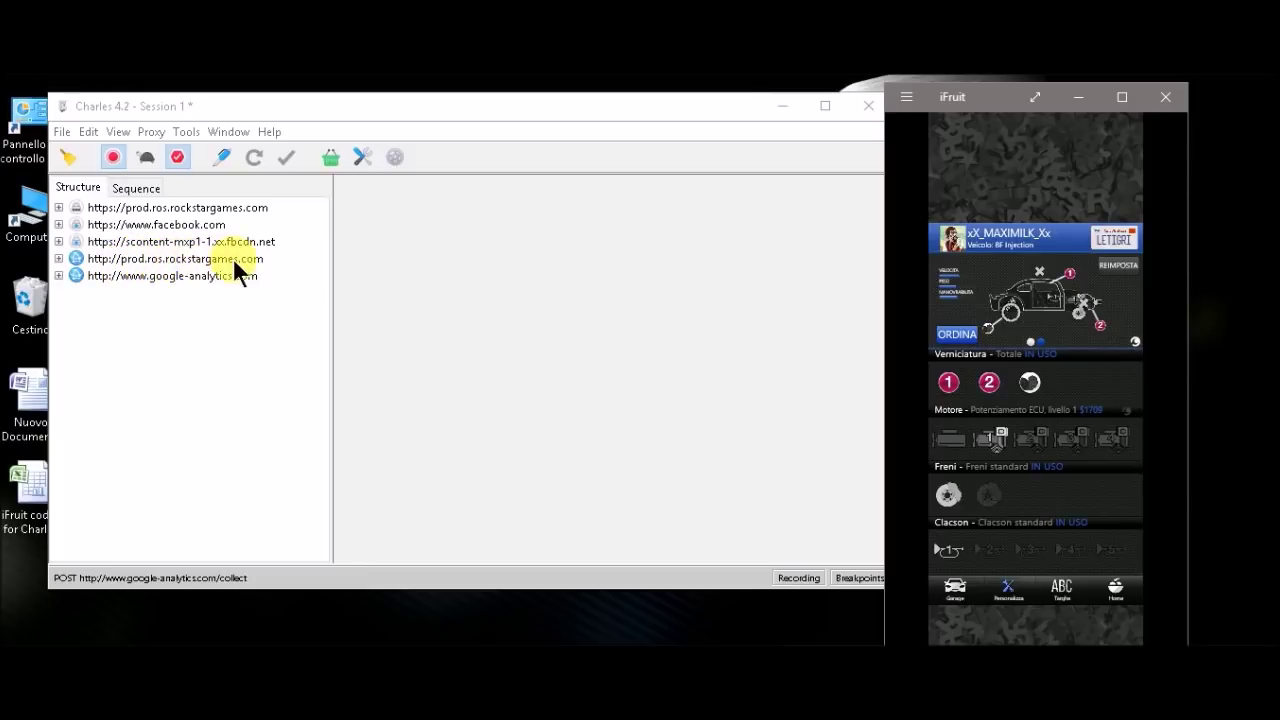
click(58, 259)
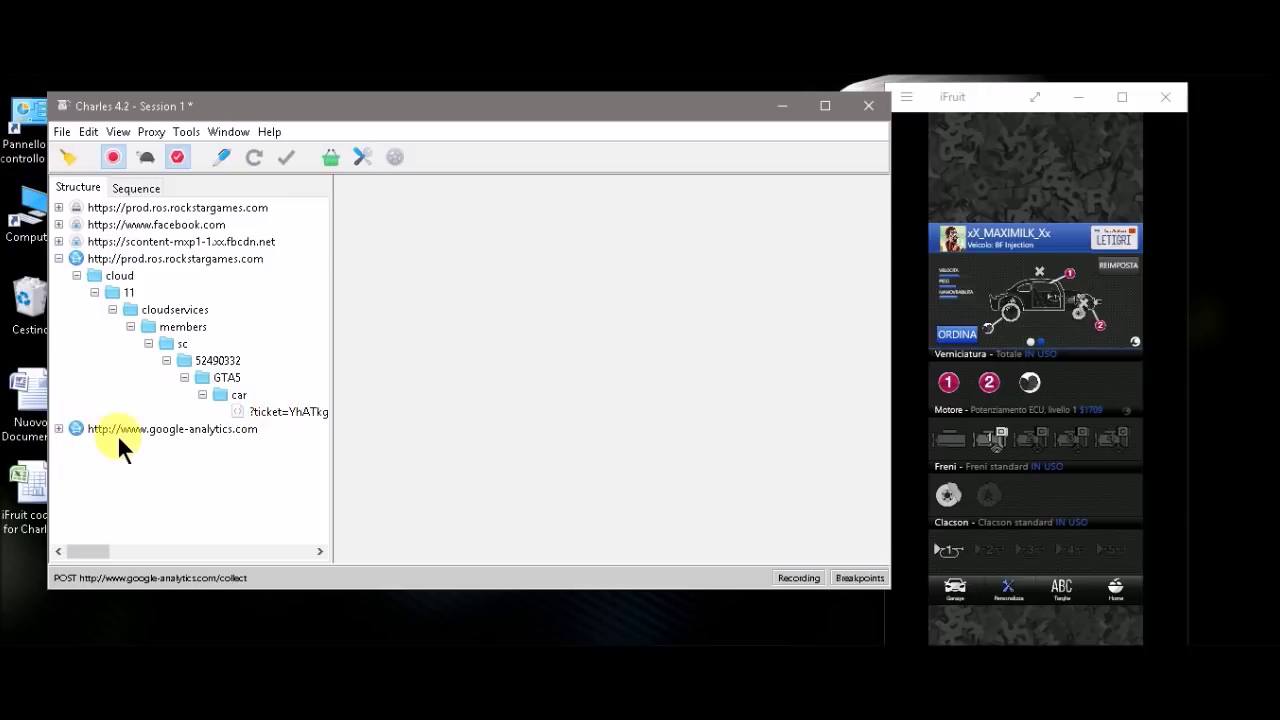
click(284, 411)
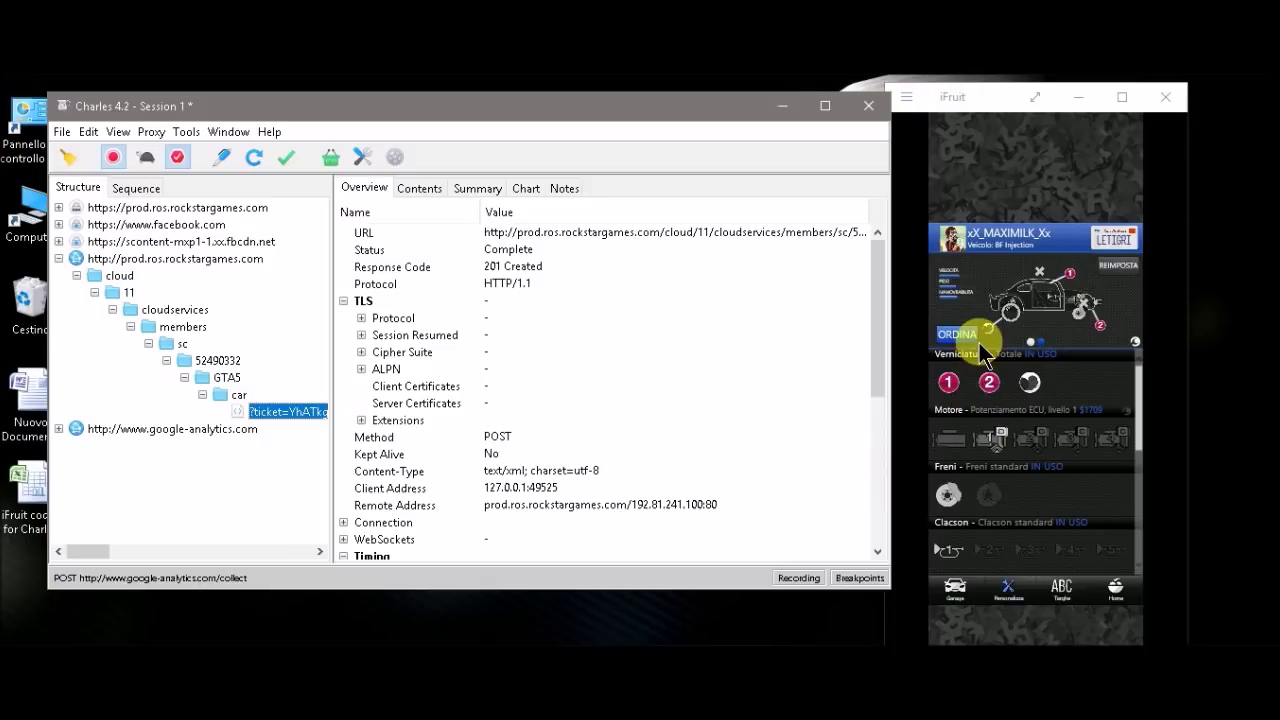
Step: Set the BF Injection's engine back to standard in iFruit, try to order it, and dismiss the message
click(953, 441)
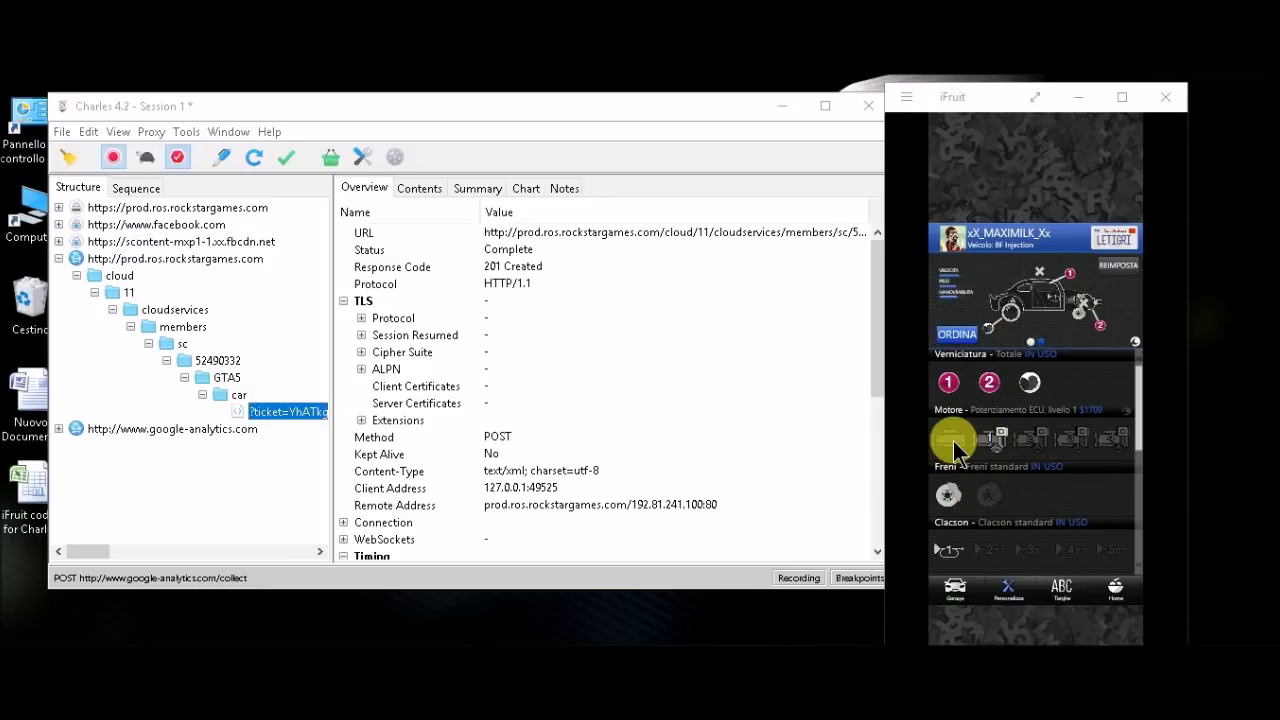
click(953, 441)
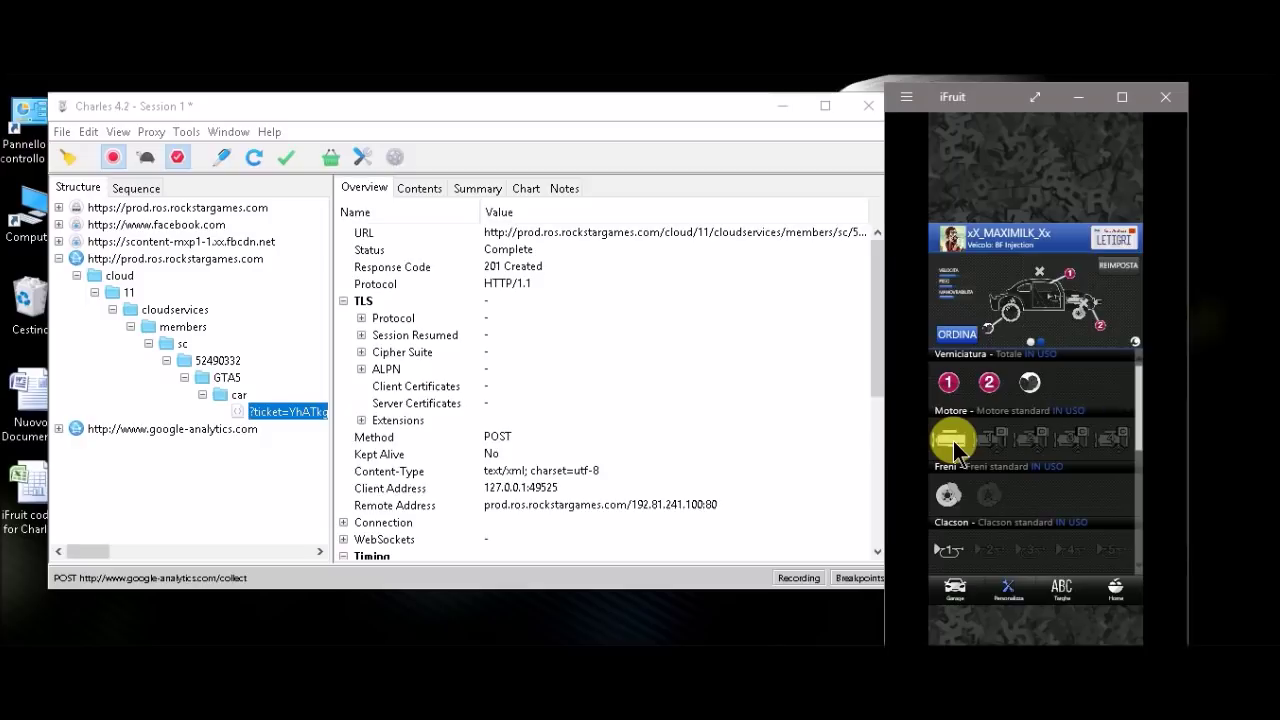
click(955, 337)
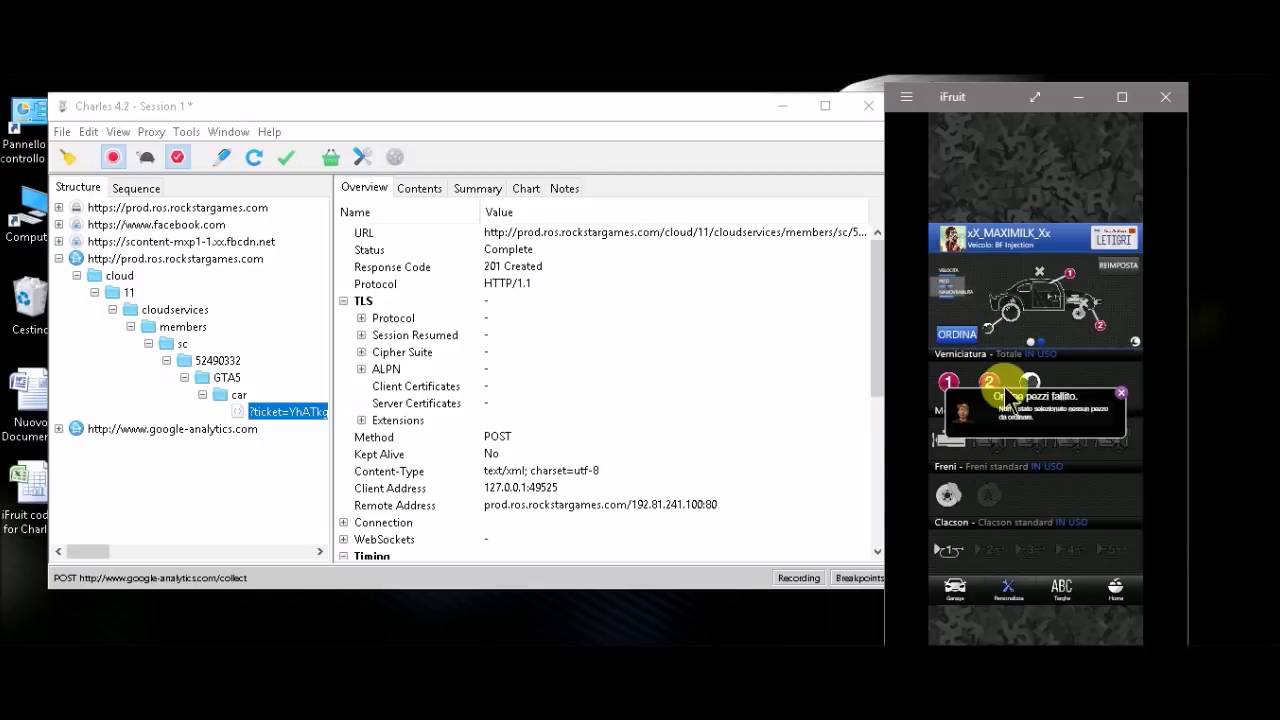
click(1120, 395)
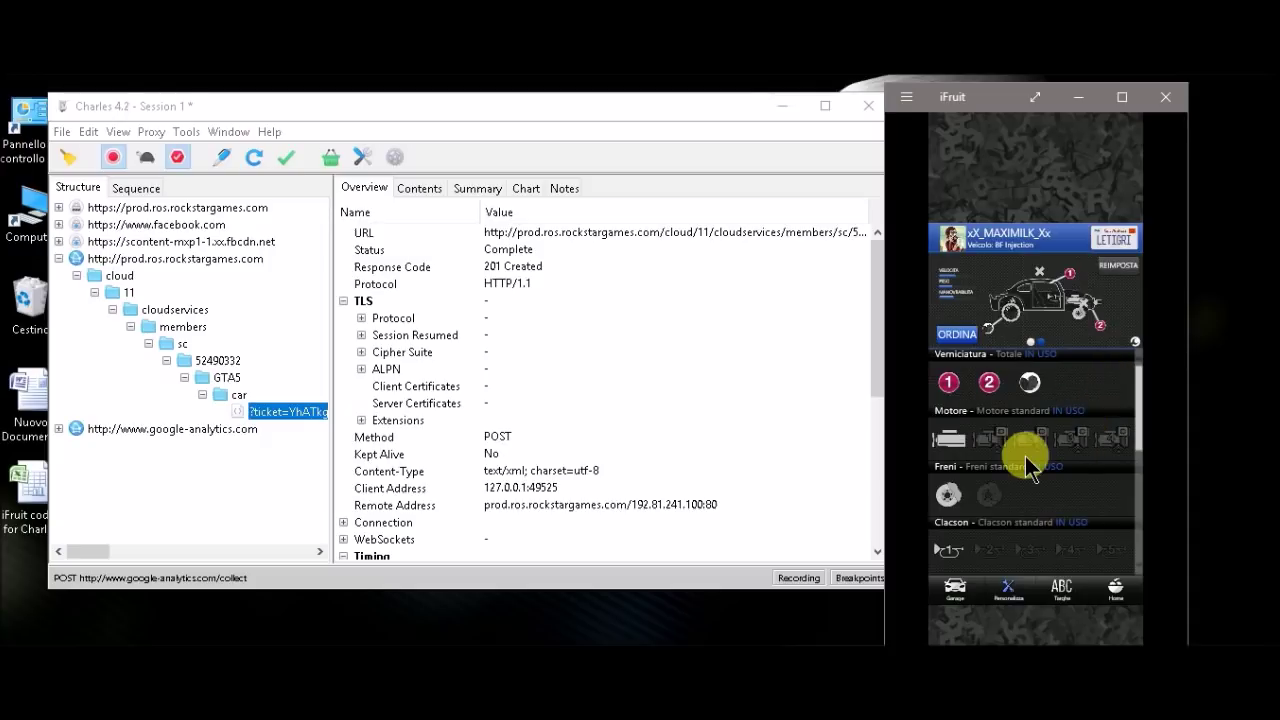
Step: Order the level 2 ECU upgrade for the BF Injection, overwriting the pending order, and dismiss the order-sent notice
click(1027, 442)
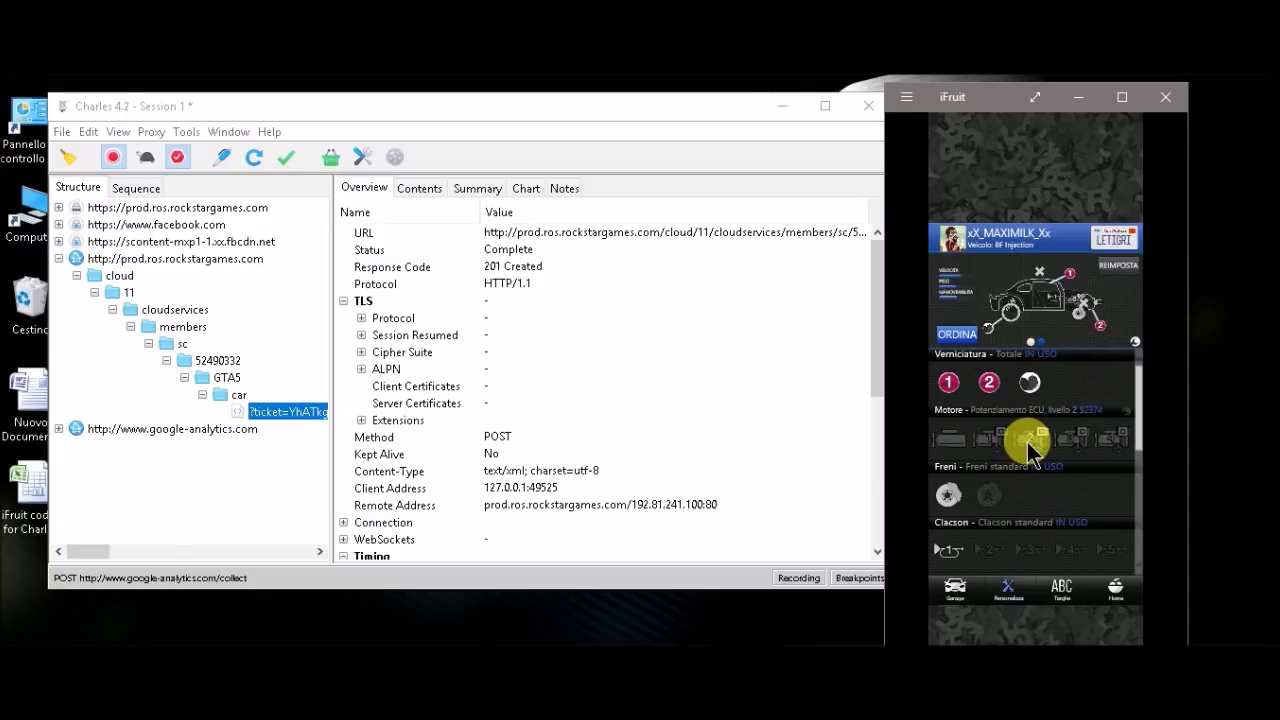
click(963, 337)
click(1062, 586)
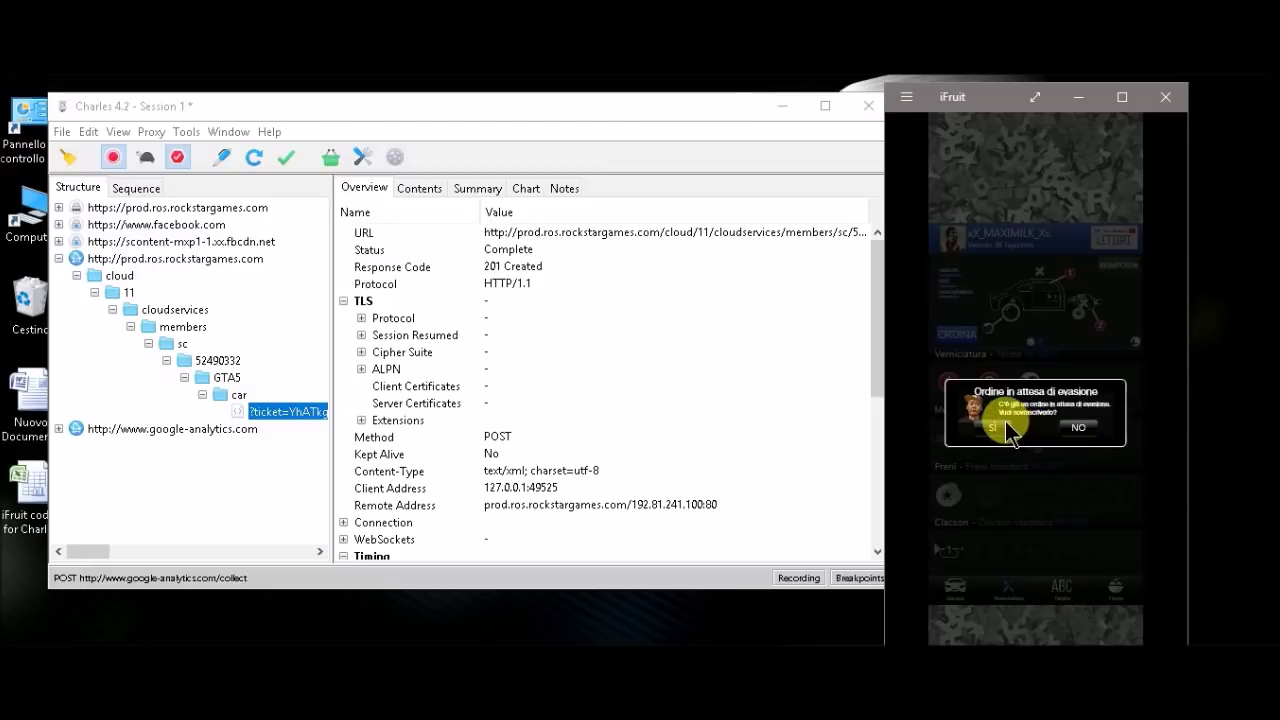
click(991, 423)
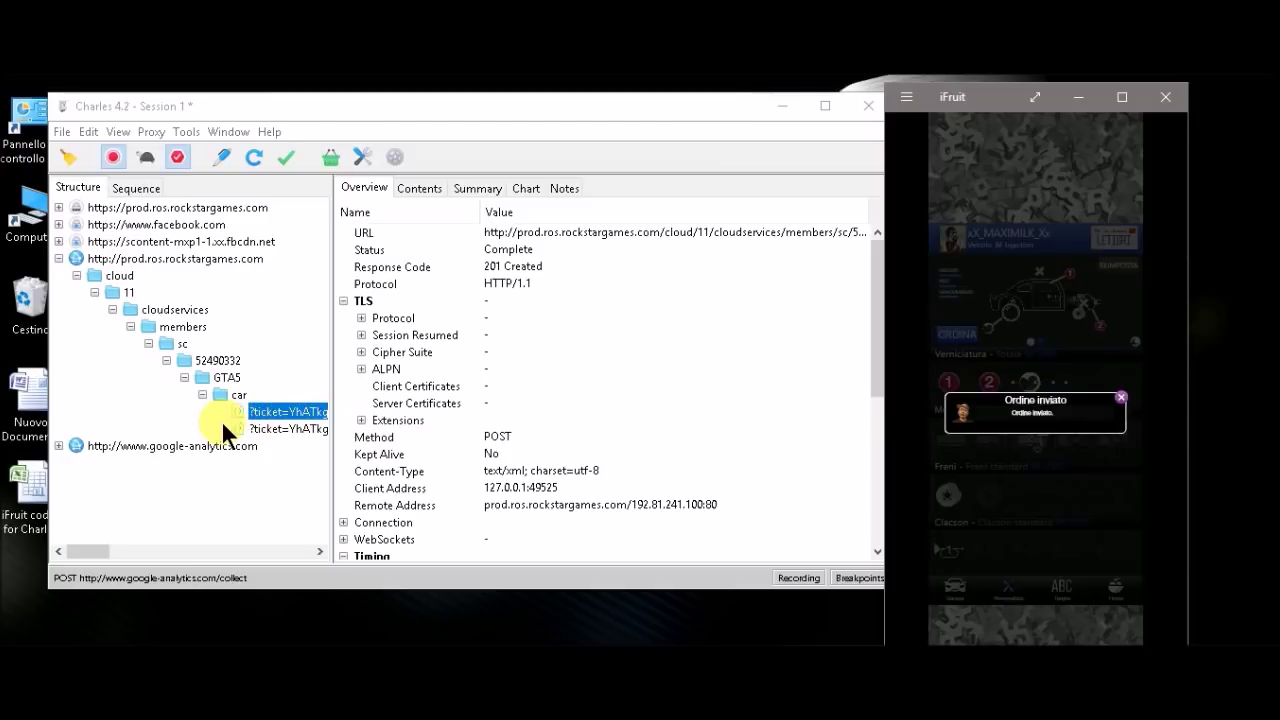
click(1121, 402)
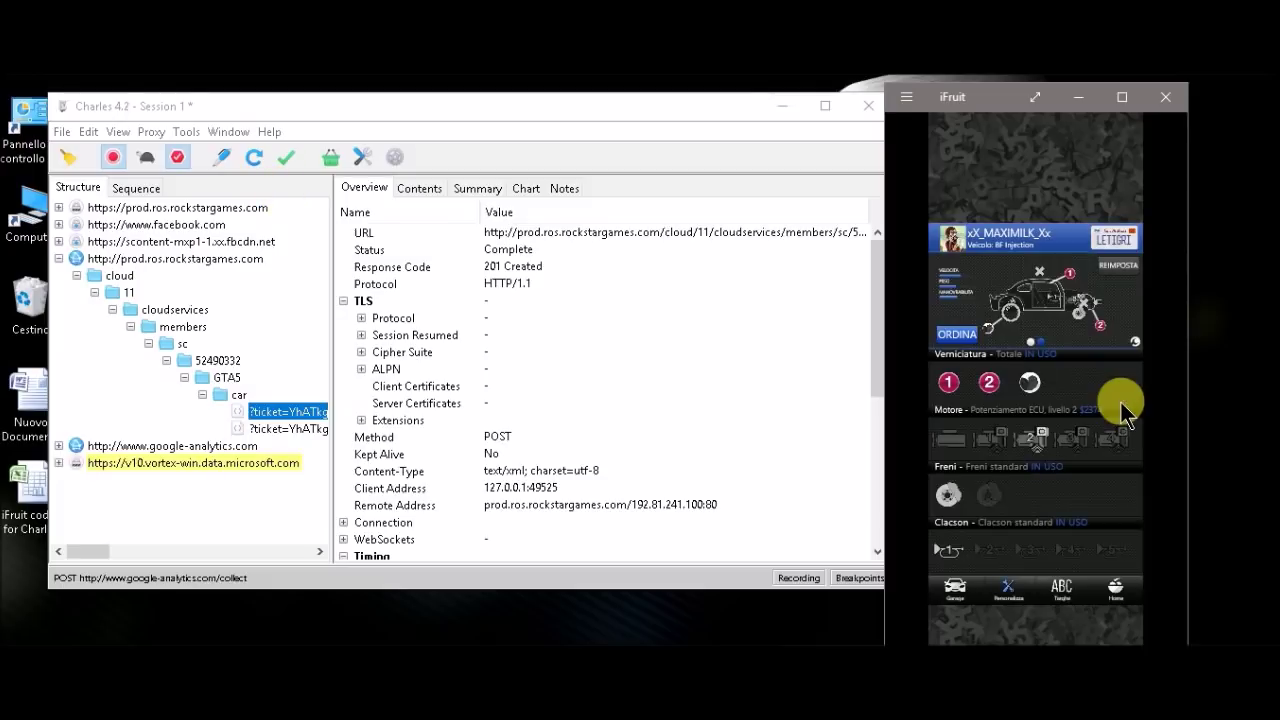
Step: Compose a new request in Charles from the first captured car order and show its body as text
click(222, 157)
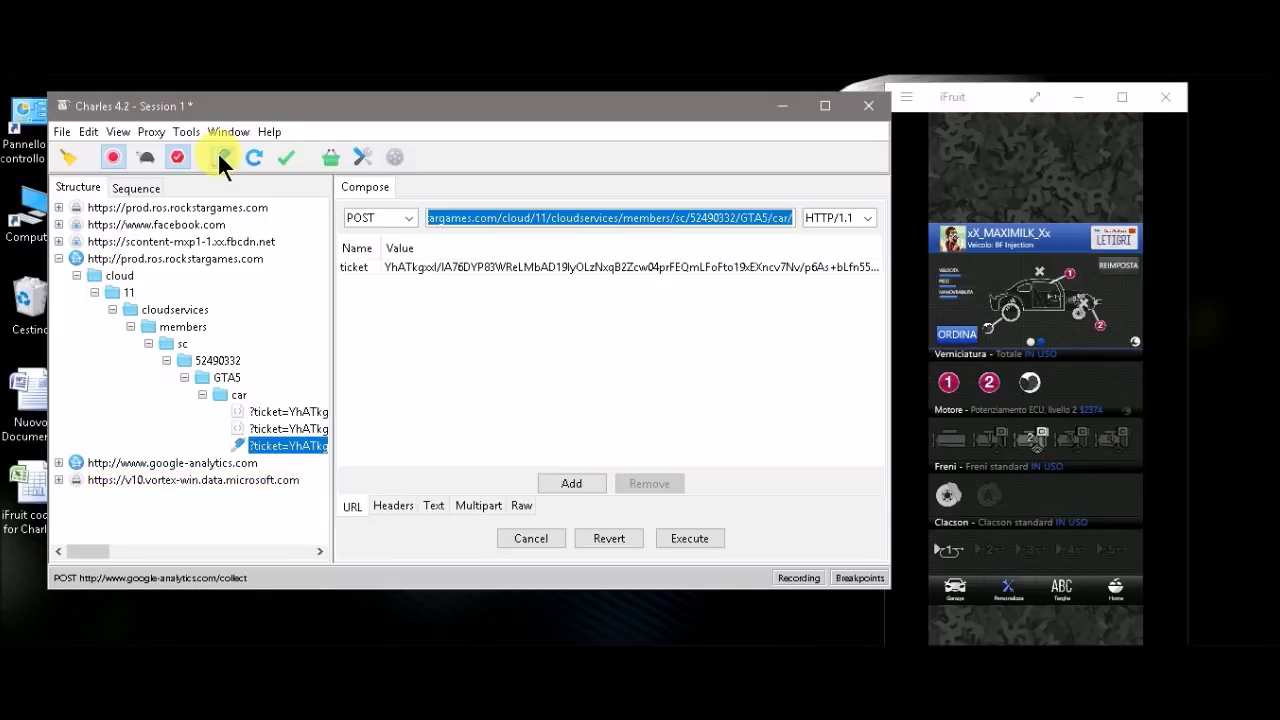
click(434, 506)
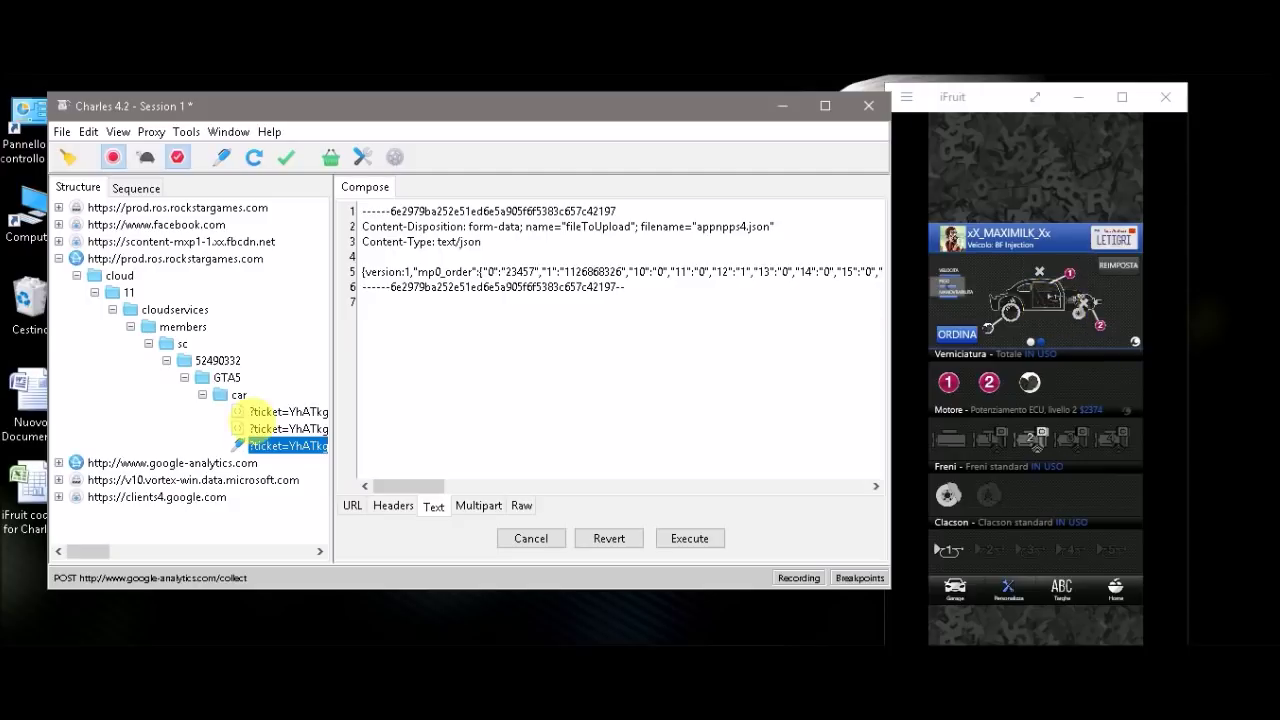
Step: Open the iFruit codes for Charles workbook in Excel, look through the modification codes and values, and minimize it
click(25, 508)
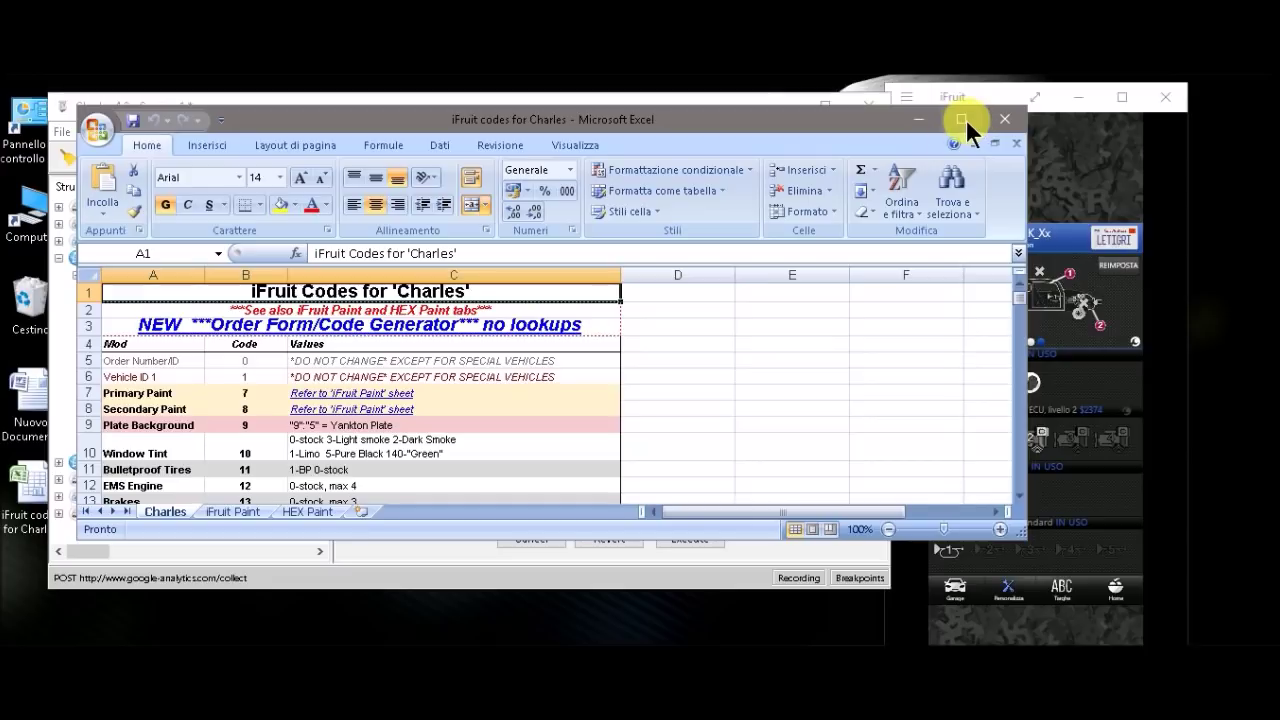
click(962, 120)
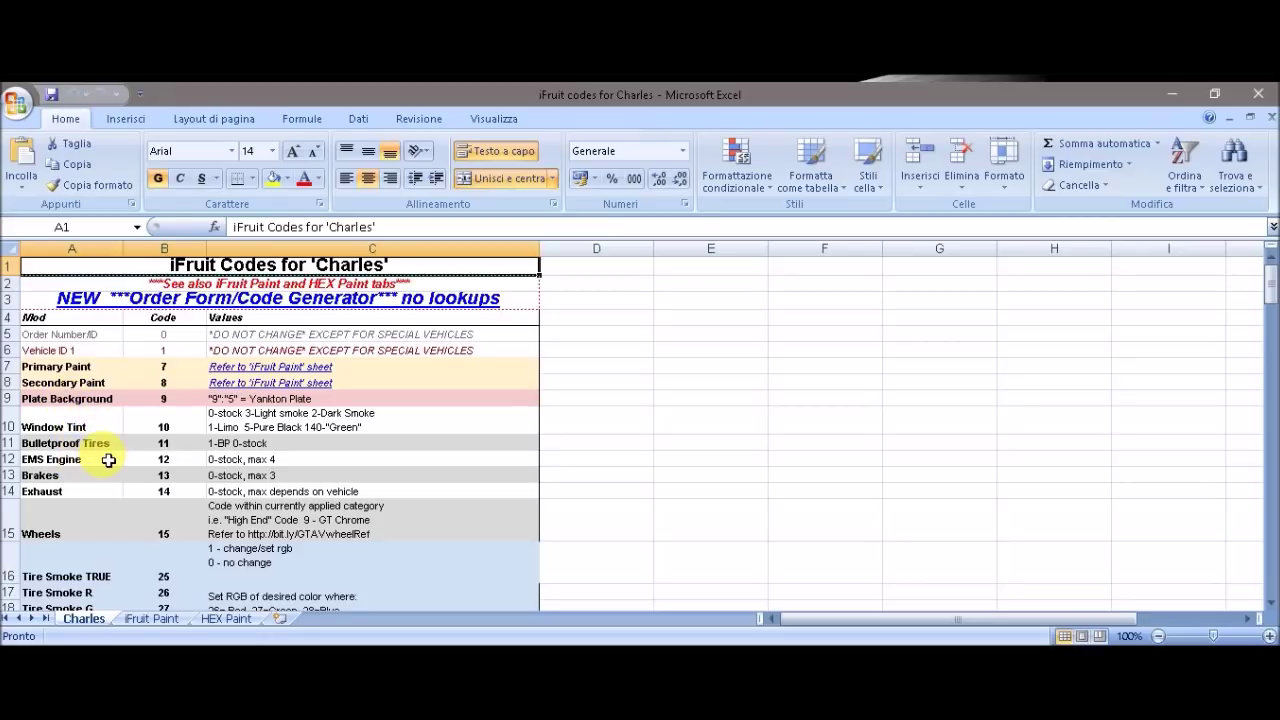
scroll(109, 459, down, 2)
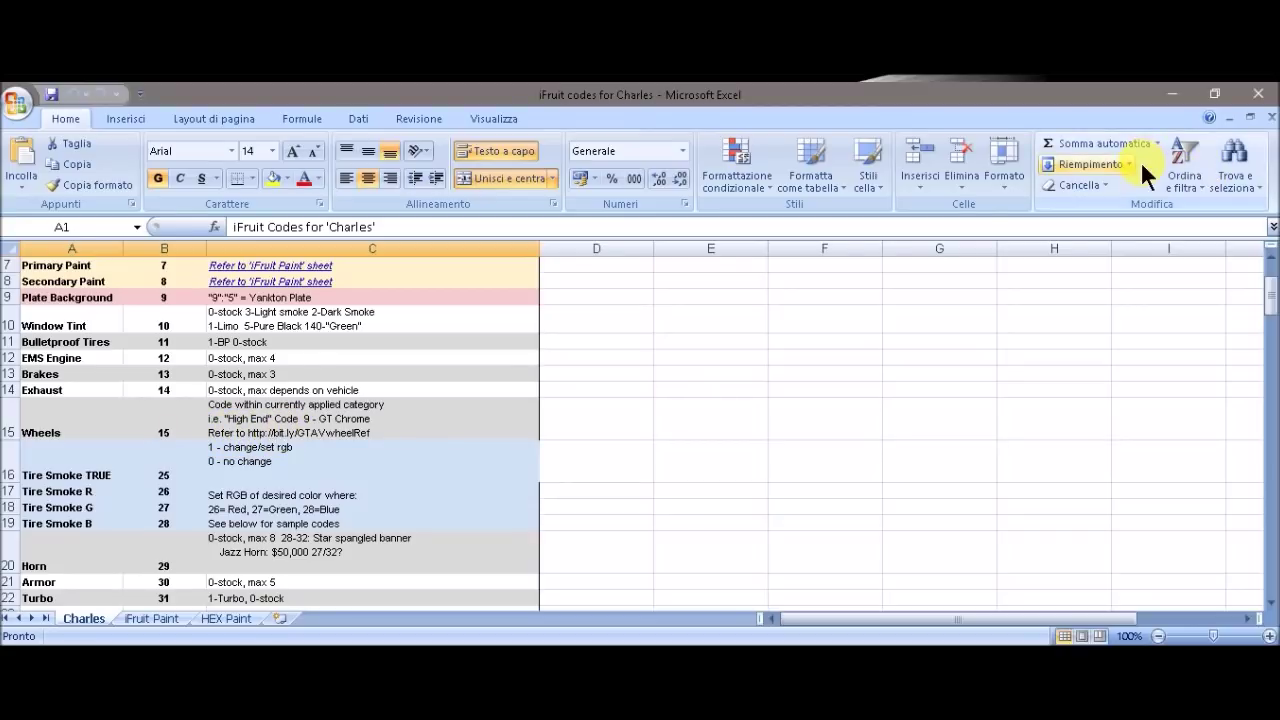
click(1170, 95)
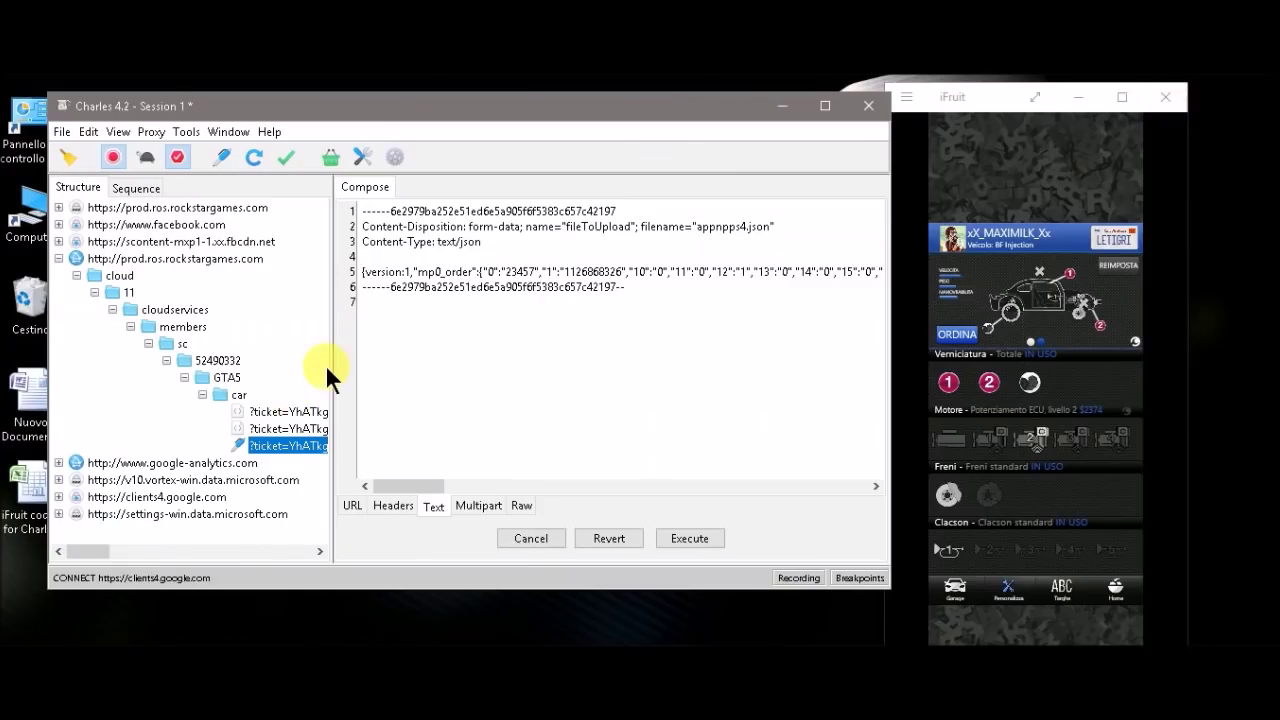
Step: Set the wheels code "15" to "20" in the composed order's request text and execute the request
drag(714, 277, 738, 283)
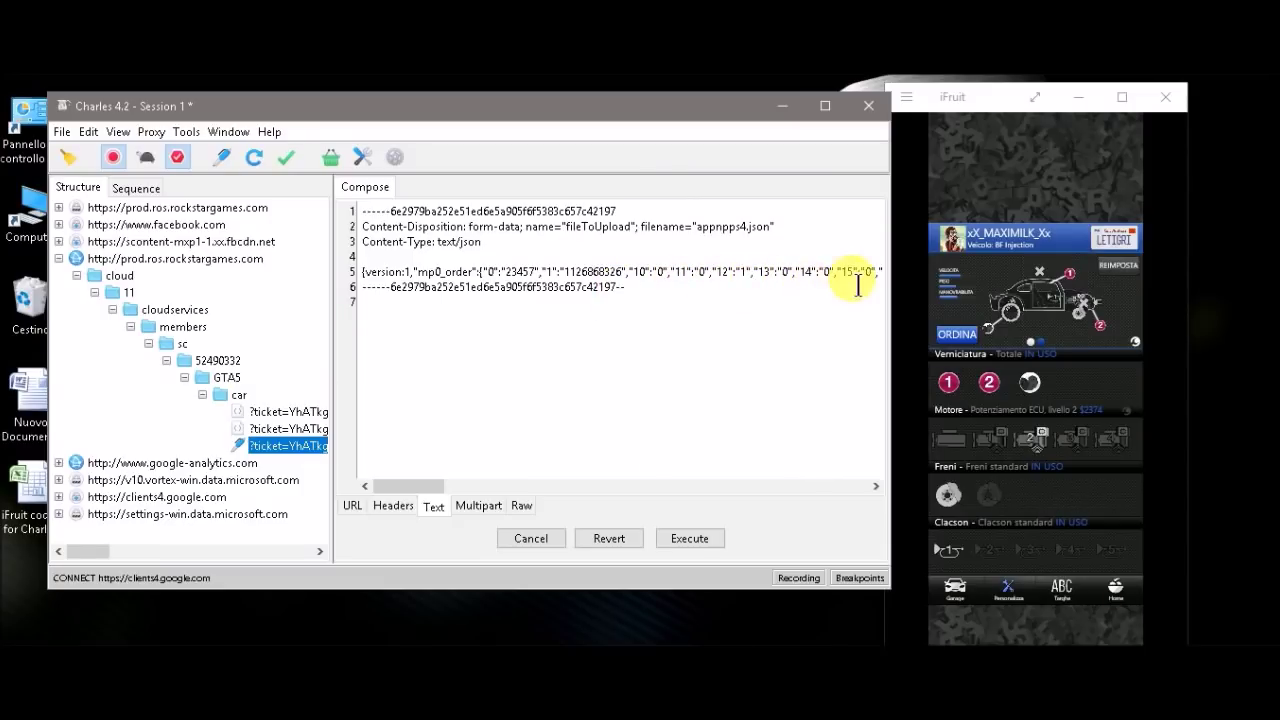
drag(877, 285, 838, 283)
click(851, 284)
double_click(856, 285)
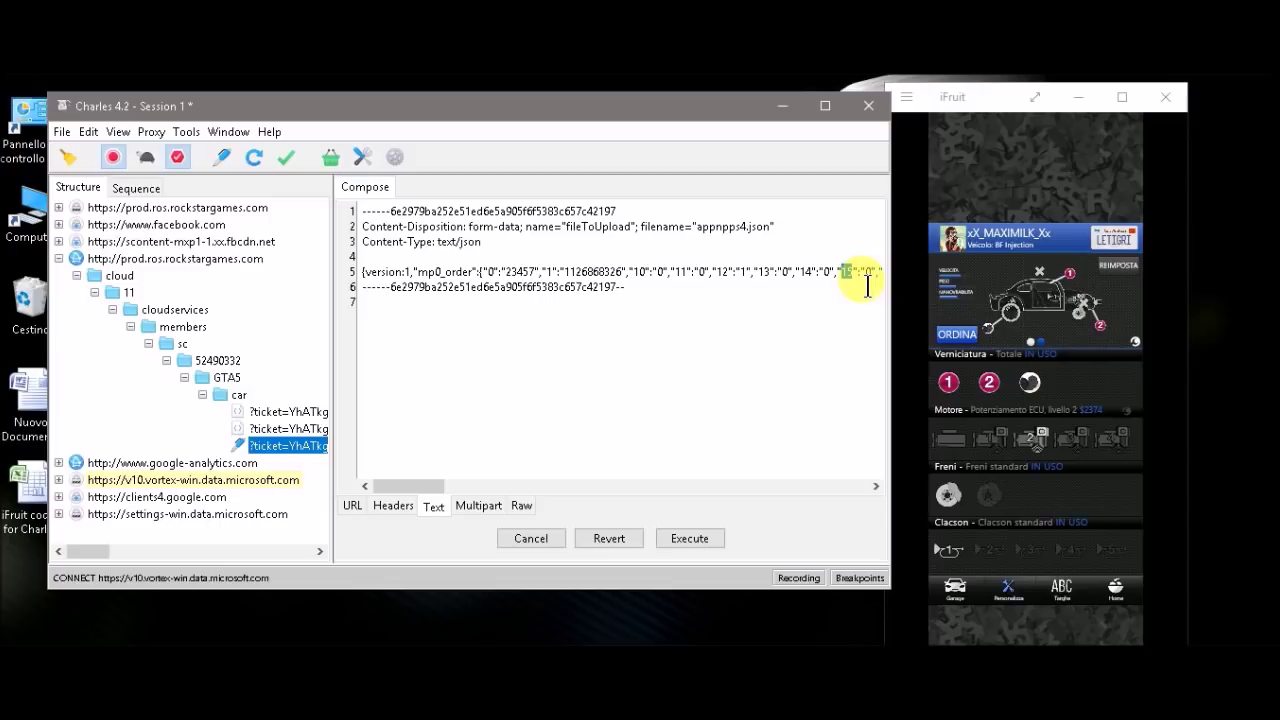
key(ctrl+End)
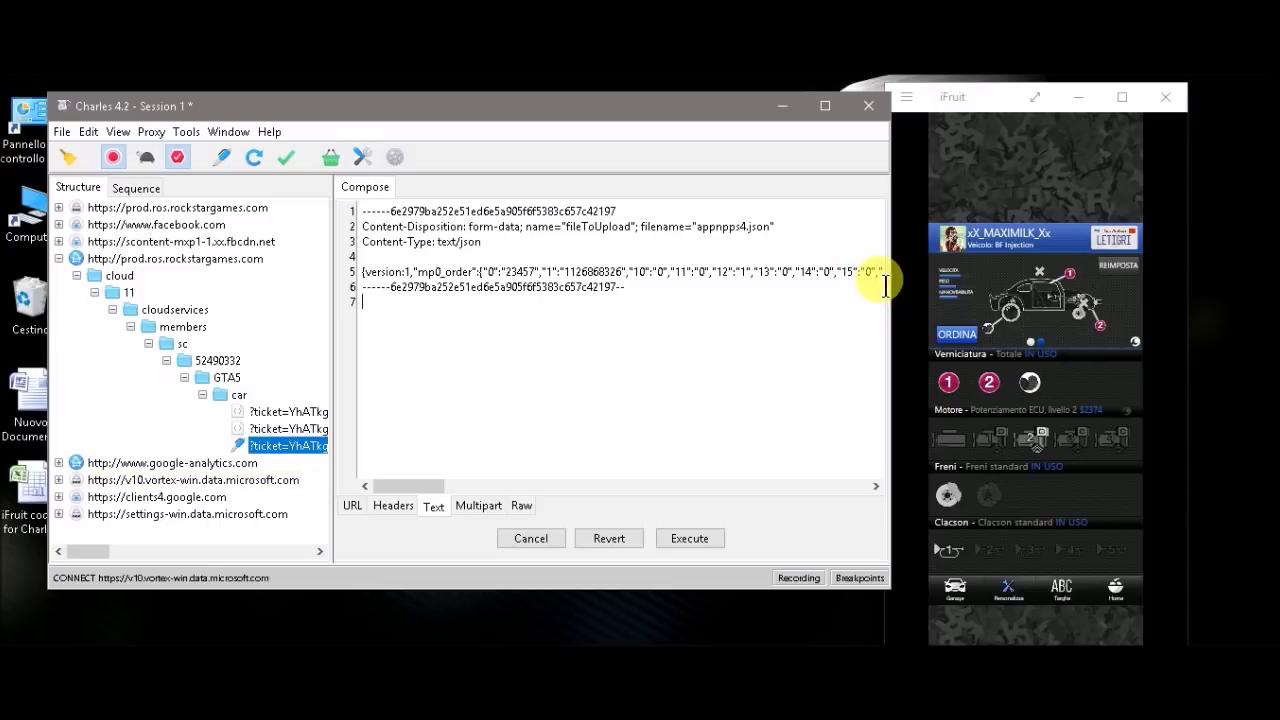
double_click(879, 285)
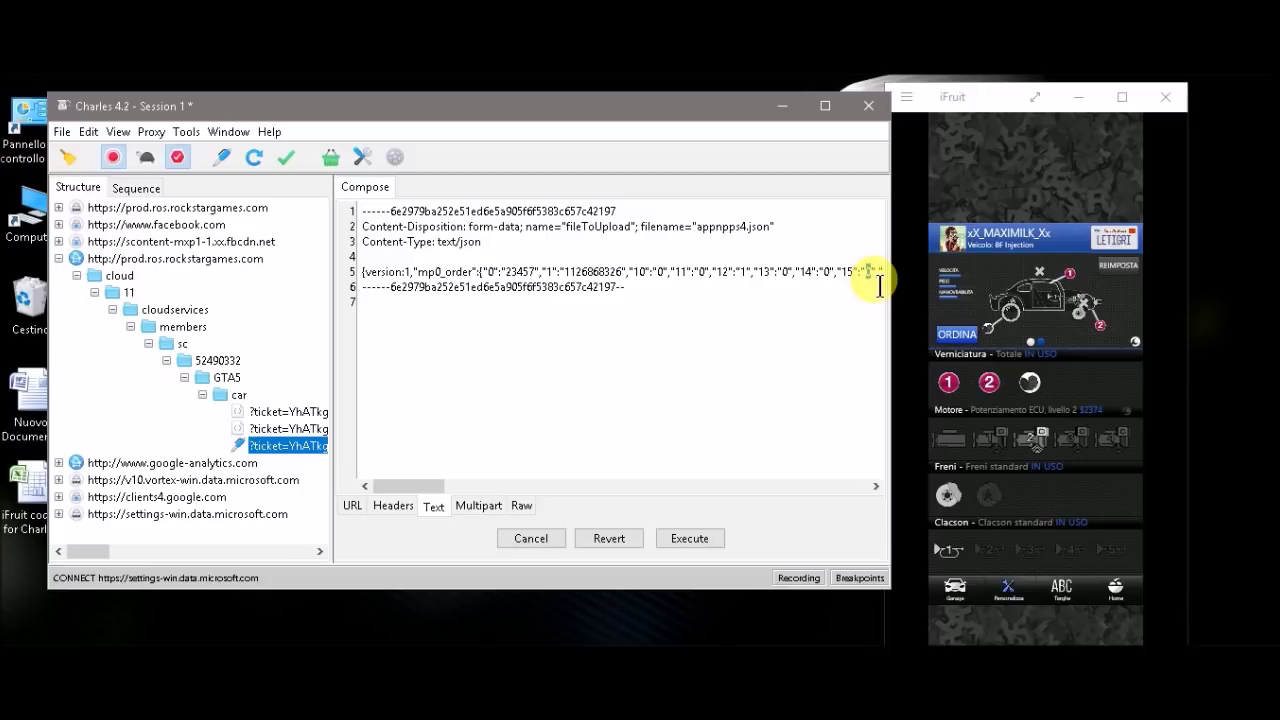
text(2)
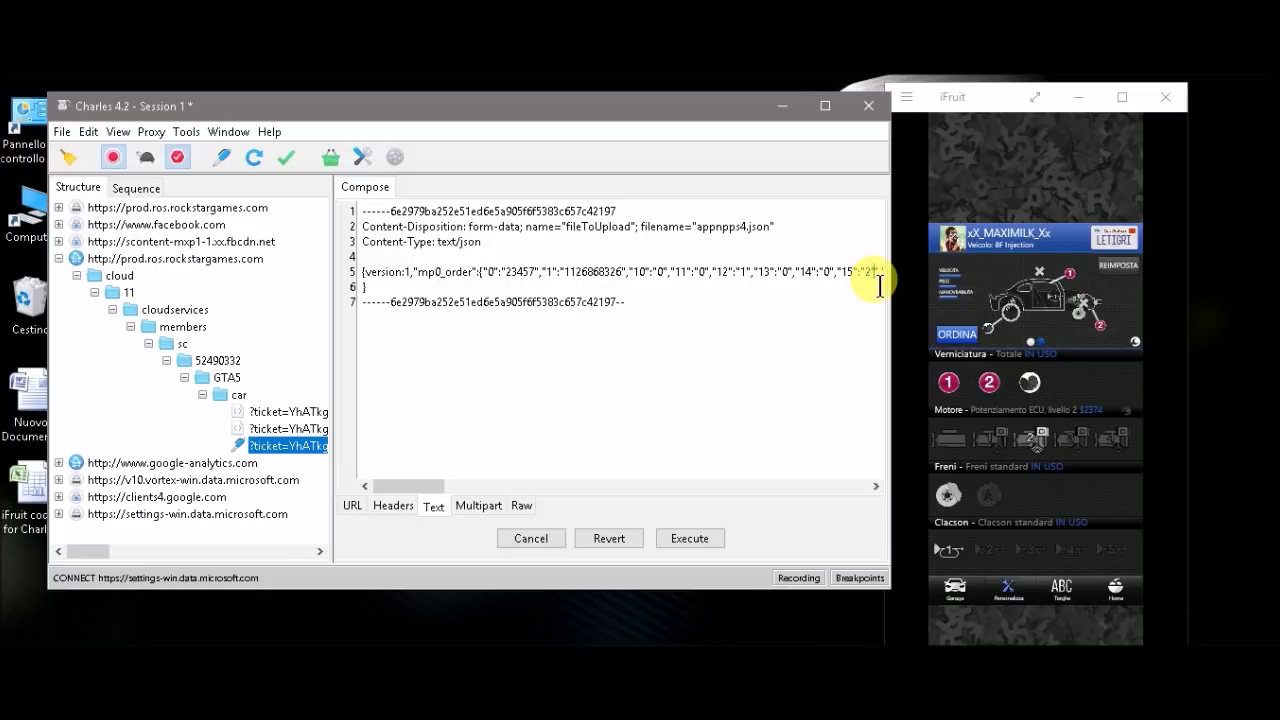
key(Return)
text(}})
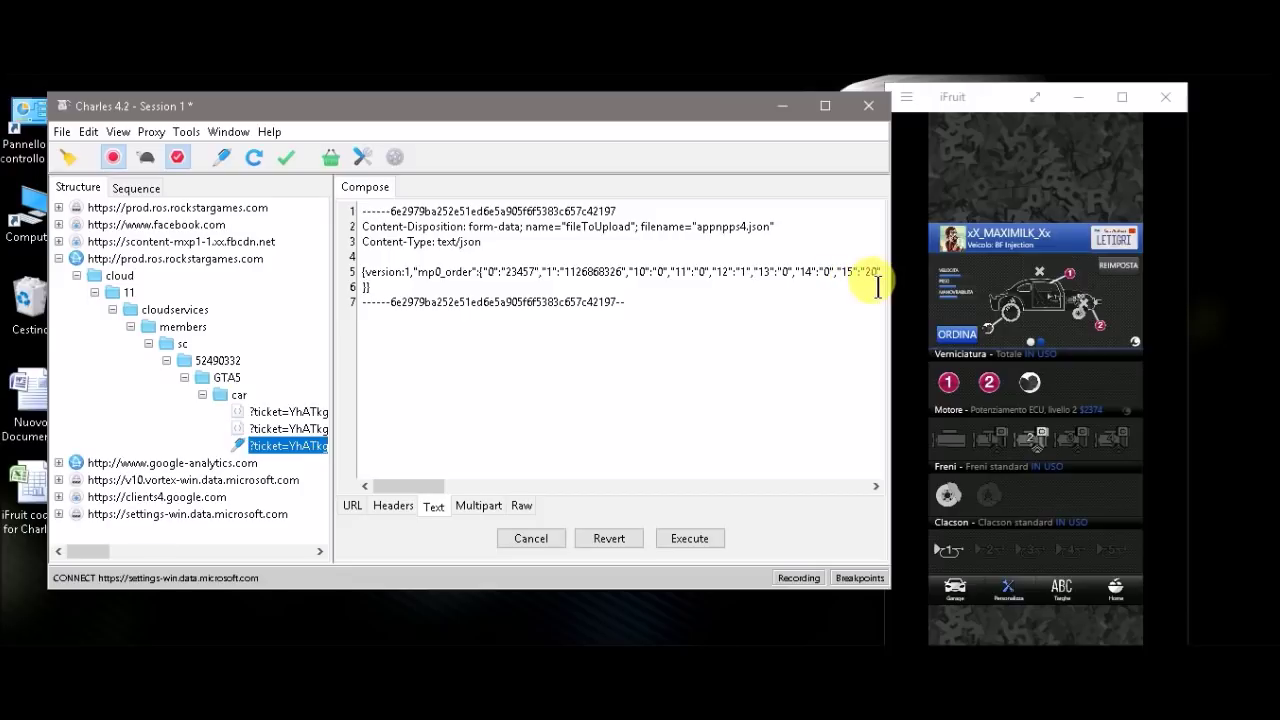
click(689, 538)
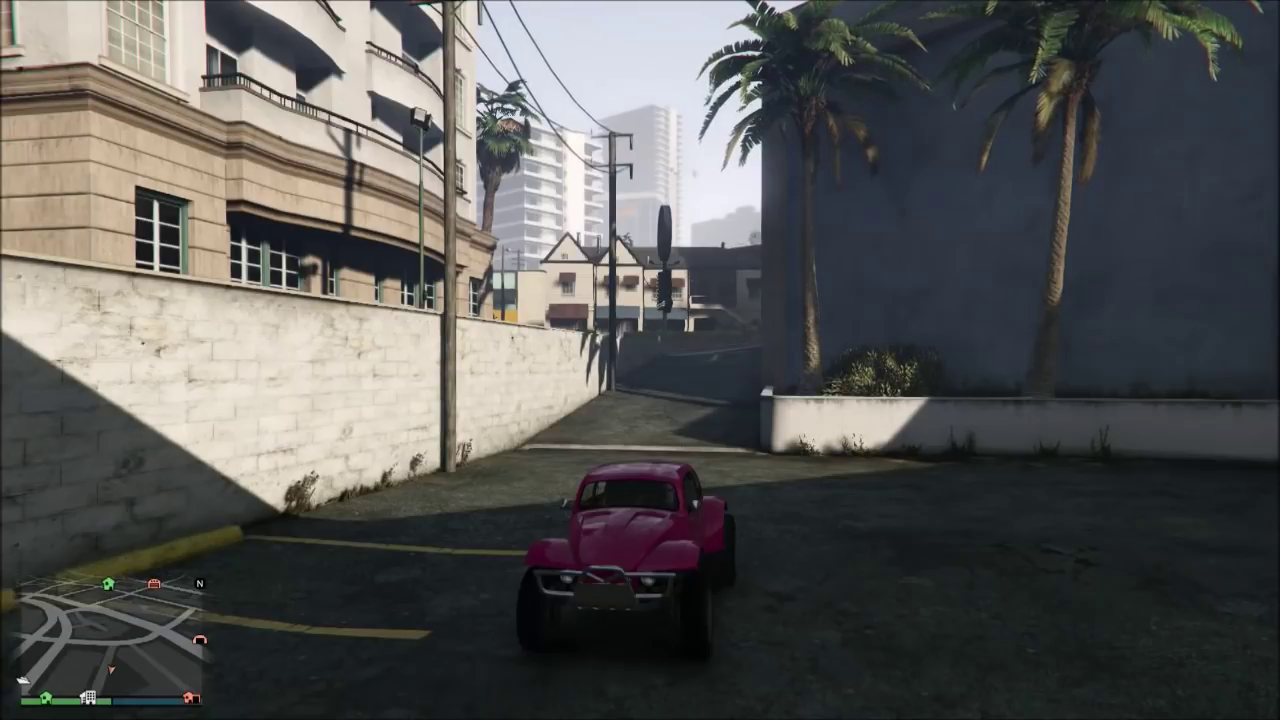
Step: Switch to Grand Theft Auto Online and view the Los Santos Customs messages on the in-game phone
key(h)
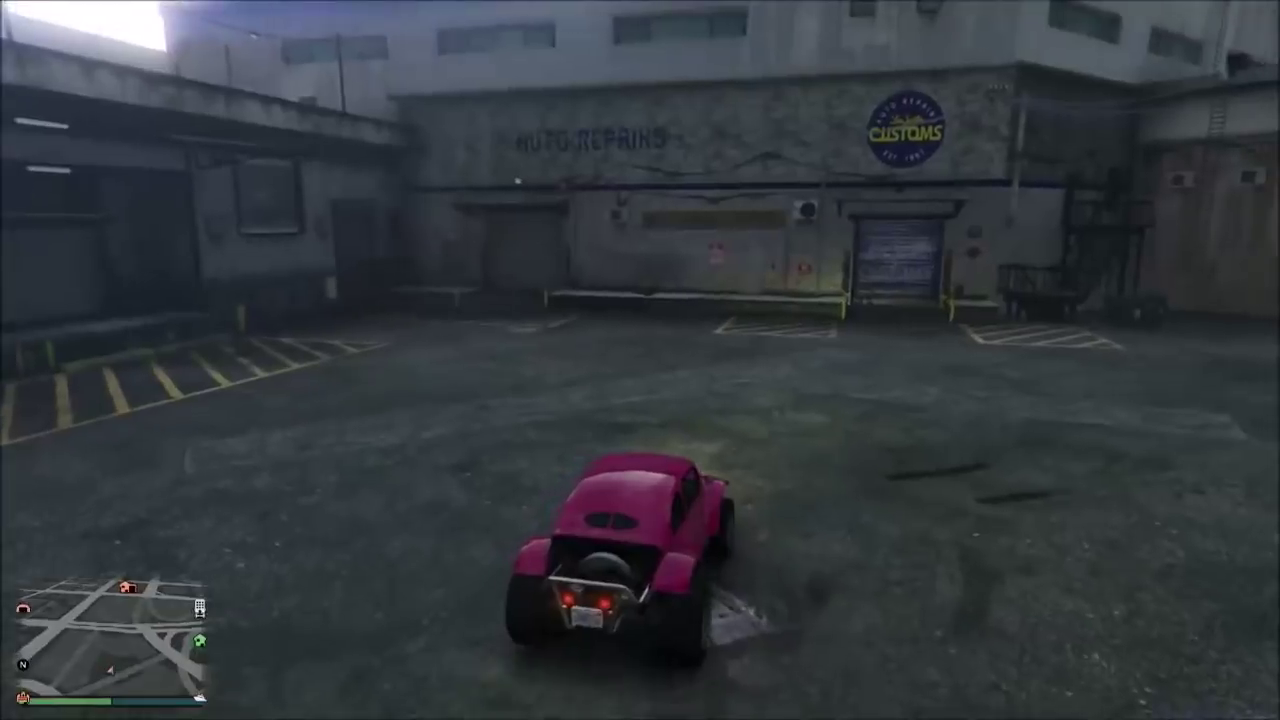
key(Up)
key(Right)
key(Up)
key(Left)
key(Return)
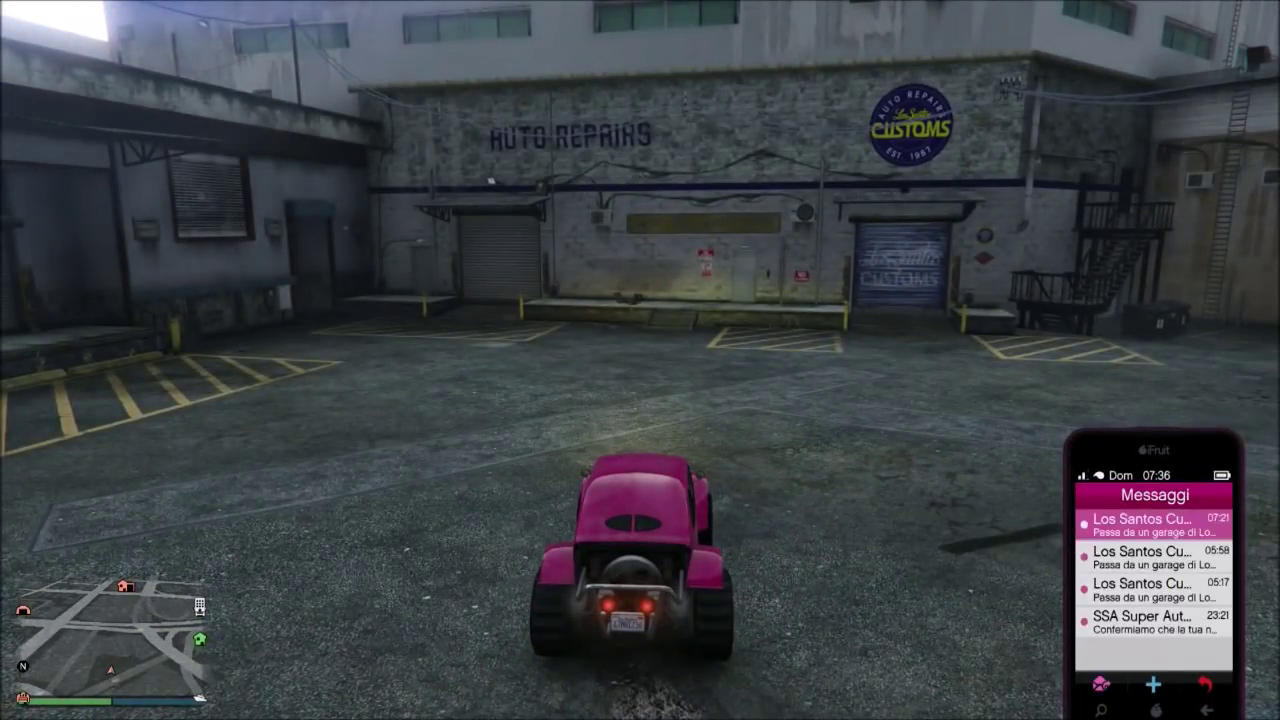
Step: Put the phone away, drive the BF Injection into Los Santos Customs and process the waiting order
key(d)
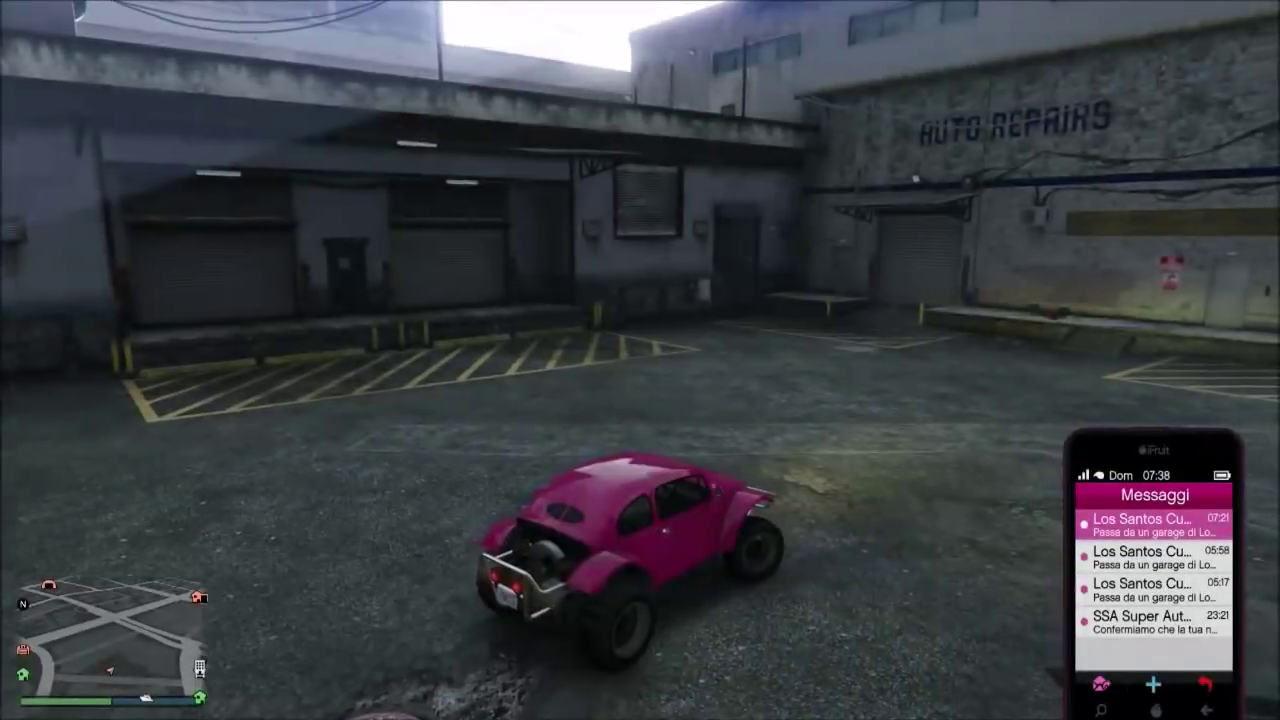
key(w)
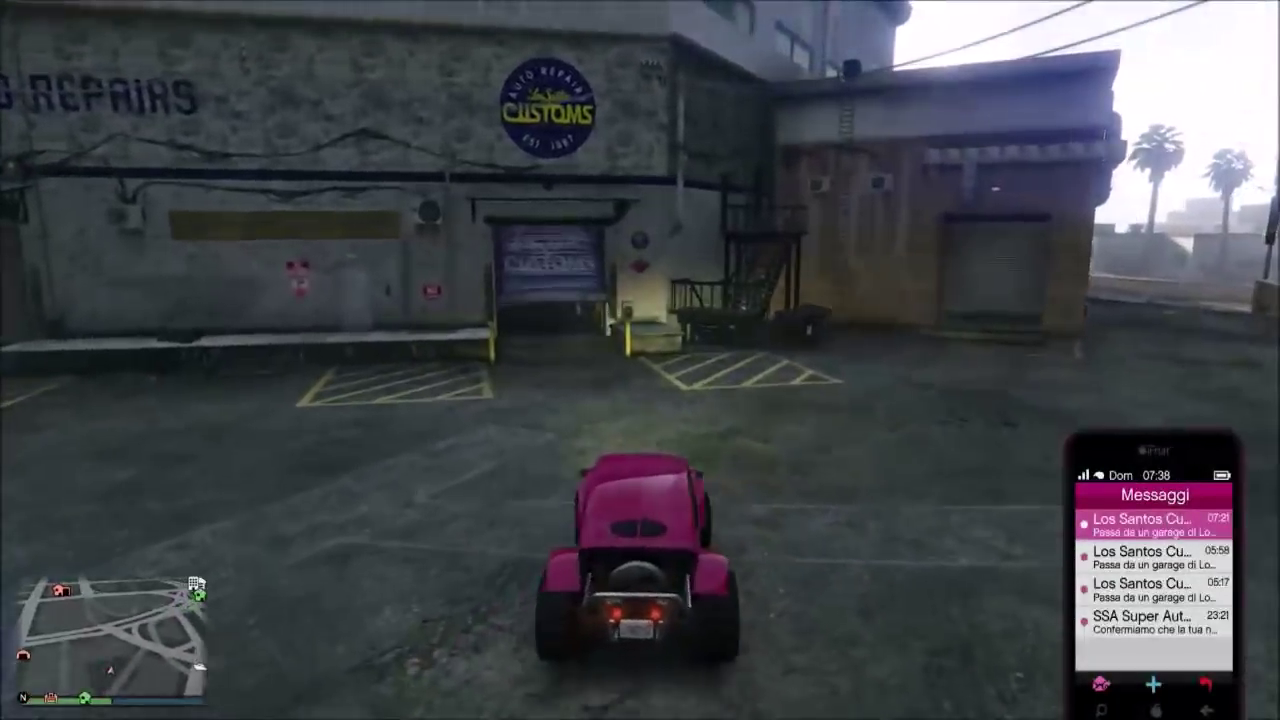
key(BackSpace)
key(w)
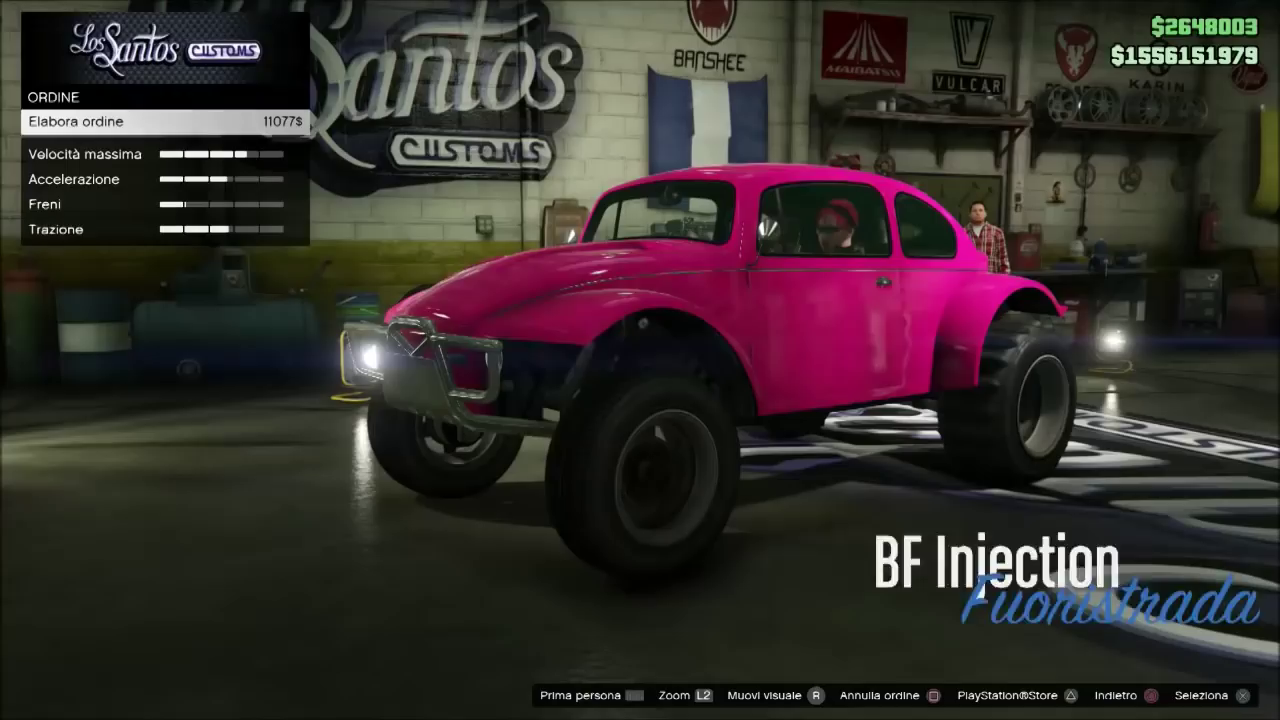
key(Return)
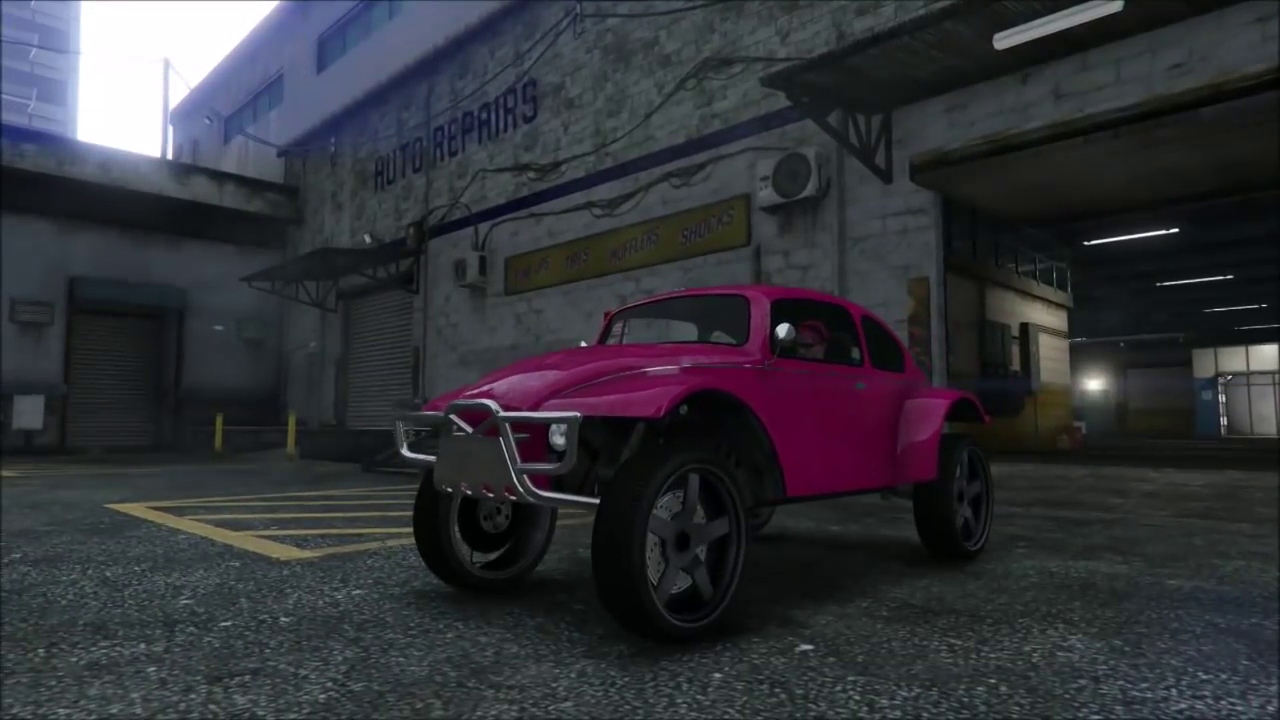
key(w)
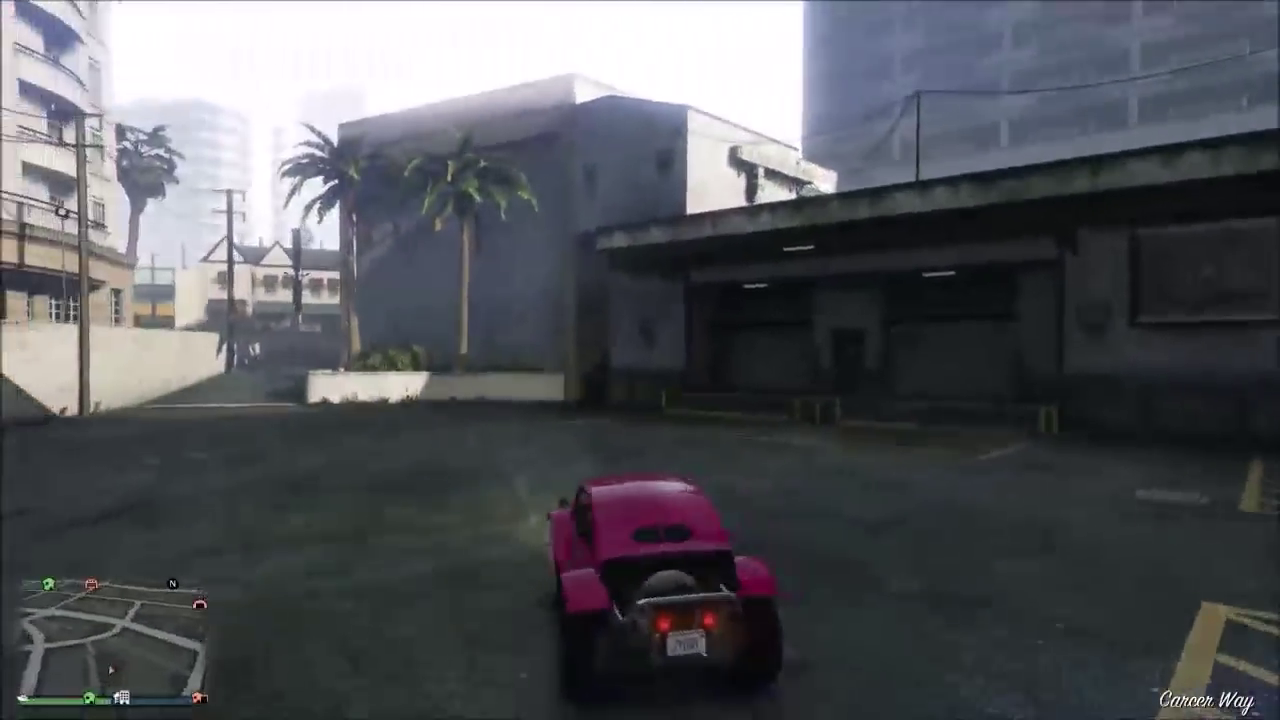
key(a)
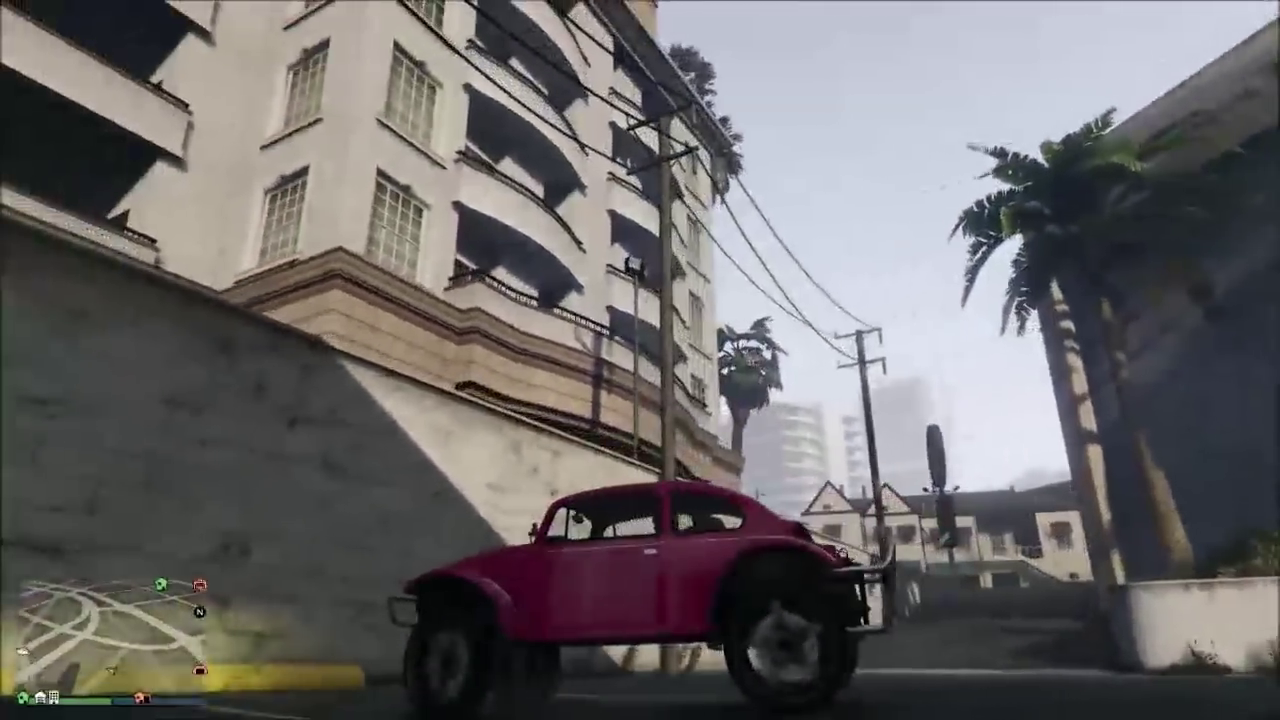
Step: Get out of the BF Injection and walk around it to examine the fitted wheels from the side and rear
key(f)
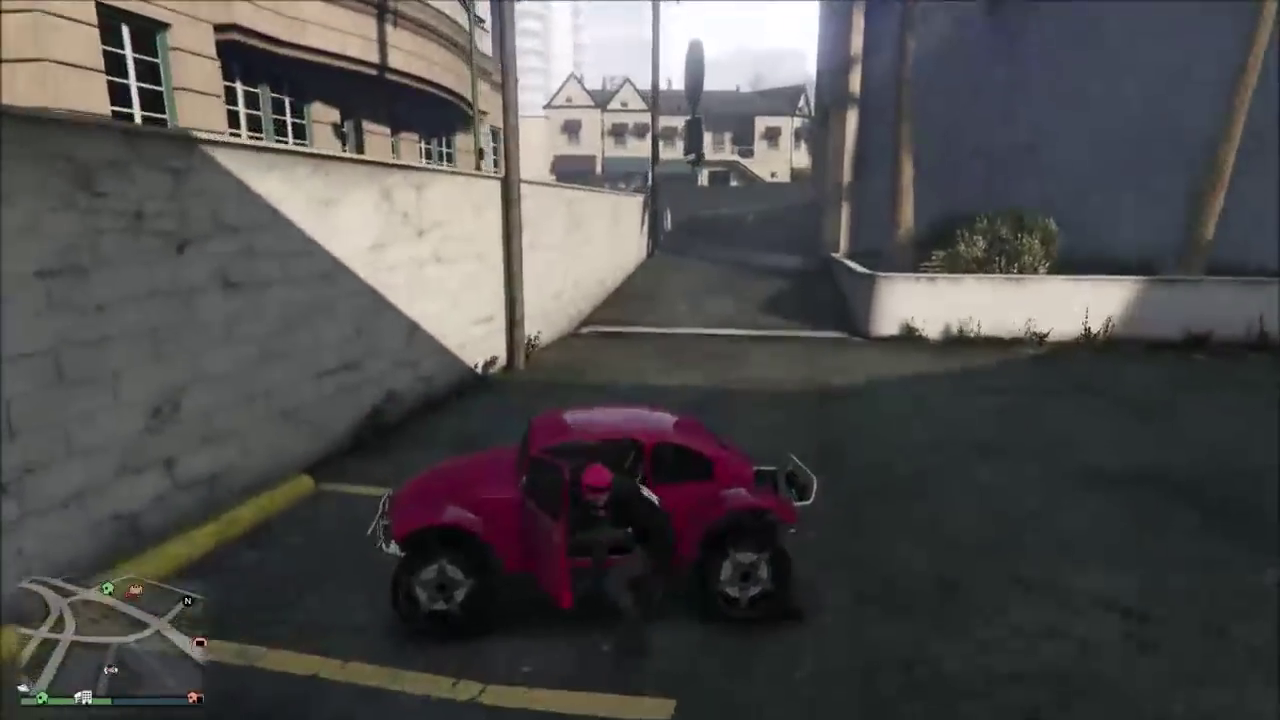
key(s)
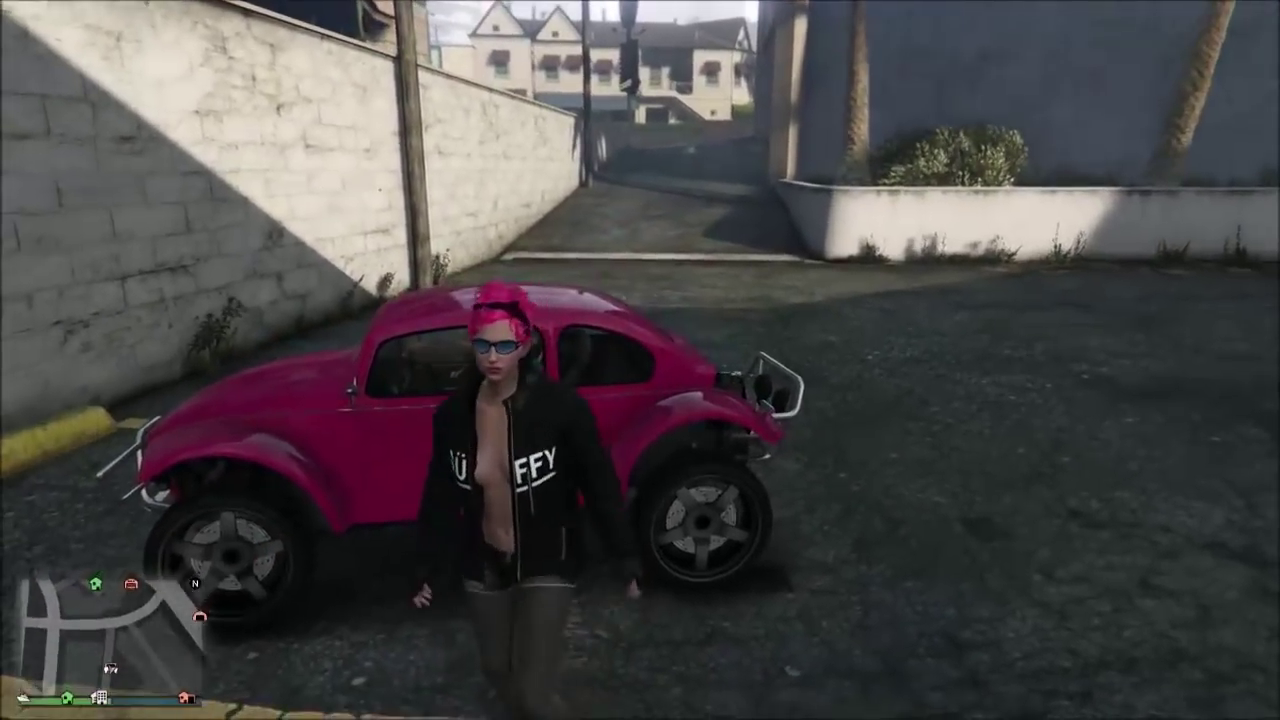
key(w)
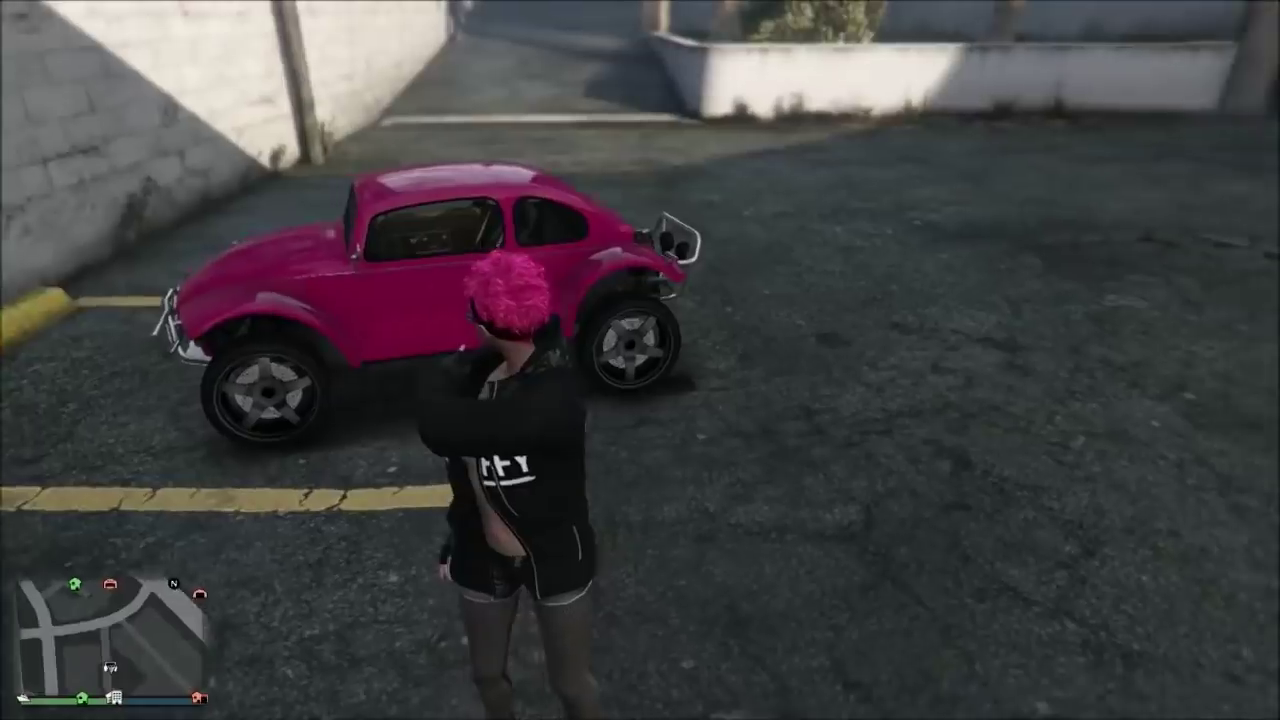
key(b)
key(w)
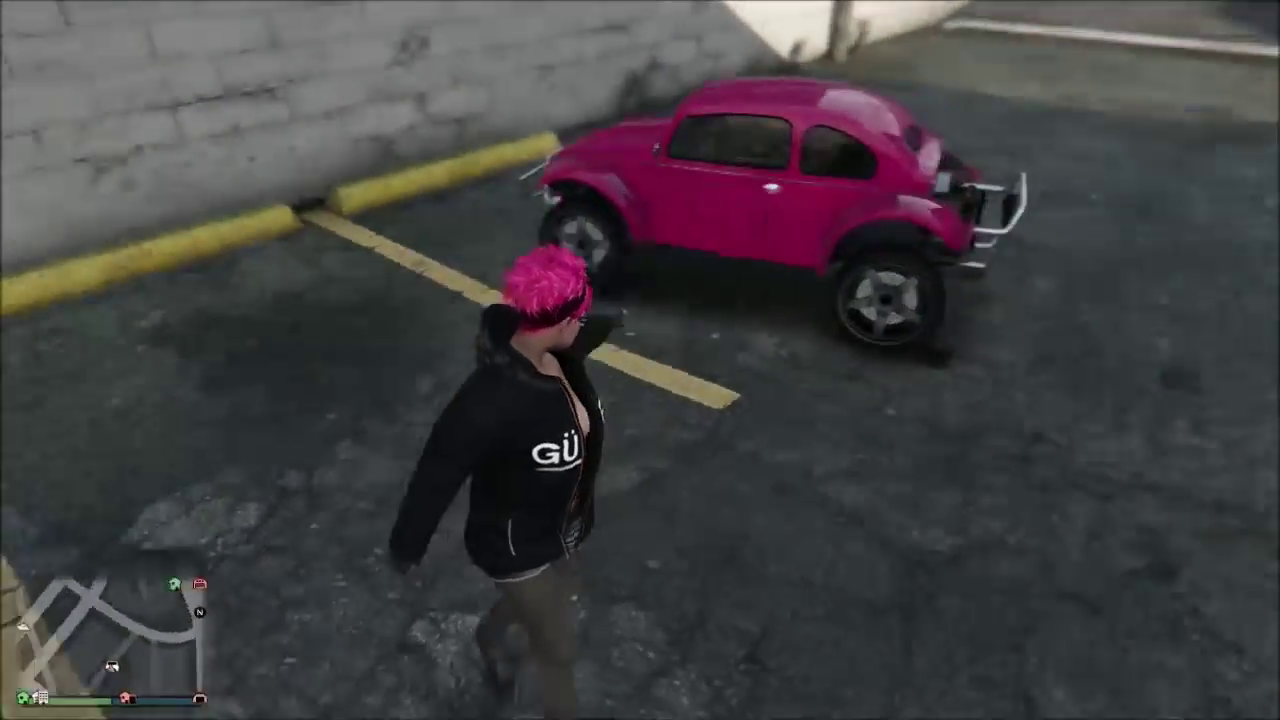
key(w)
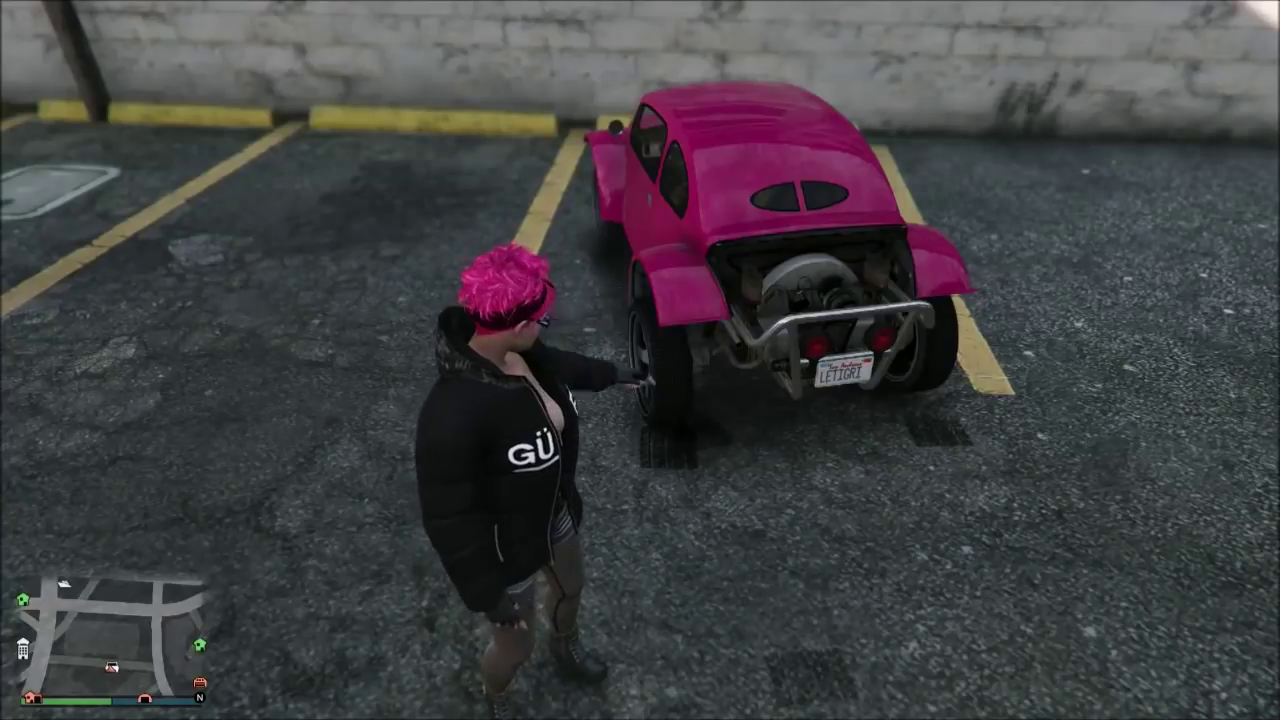
key(b)
key(w)
key(s)
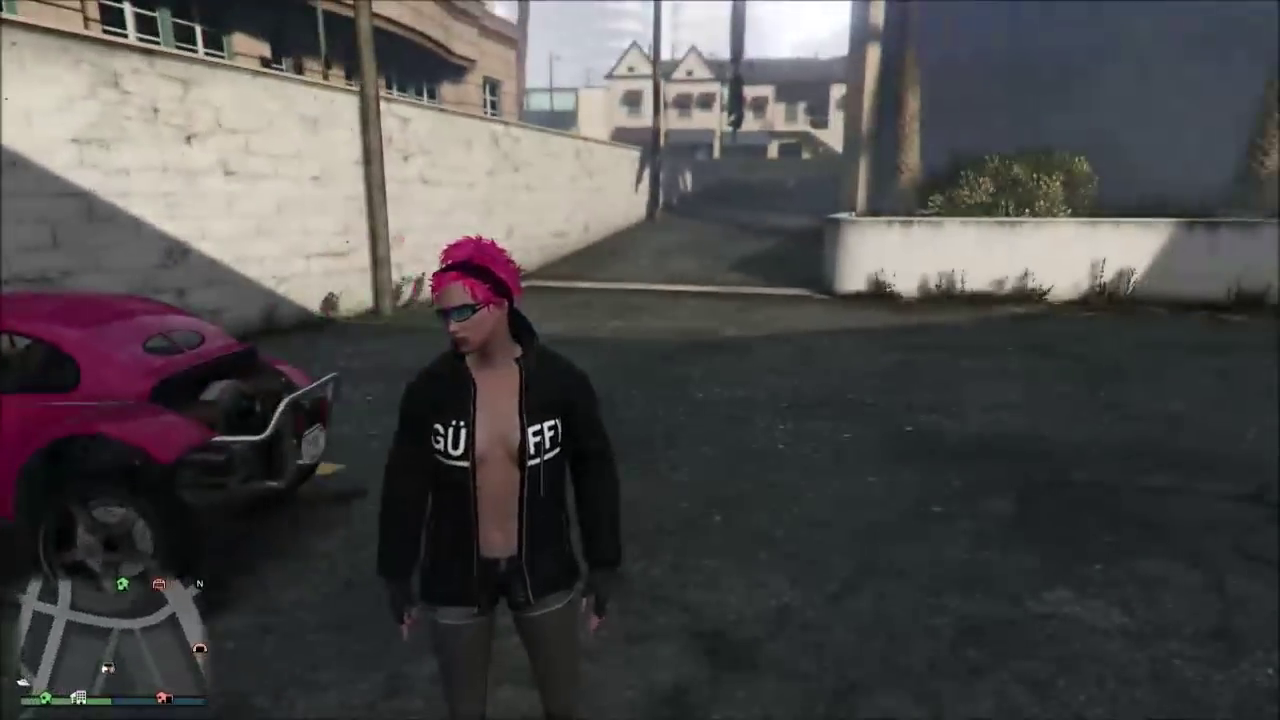
key(caps_lock+x)
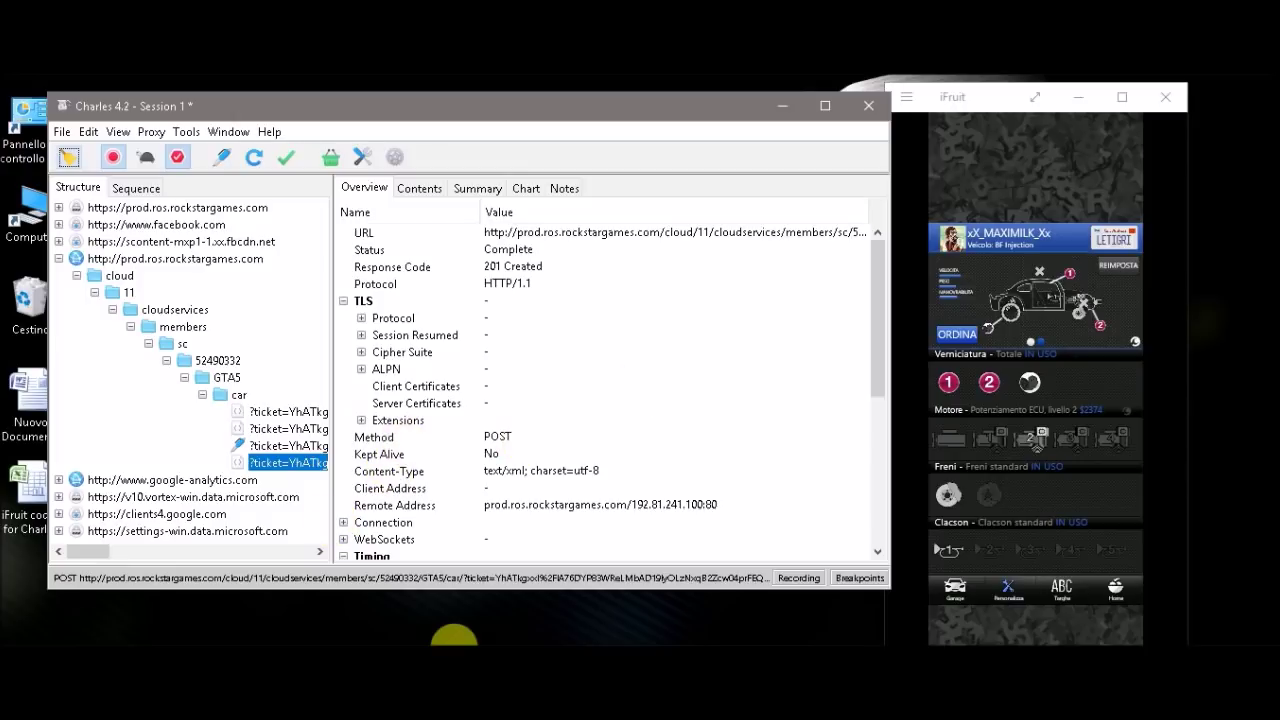
Step: Bring up the iFruit codes for Charles workbook in Excel, review the modification codes and smoke color samples, and minimize it
mouse_move(663, 621)
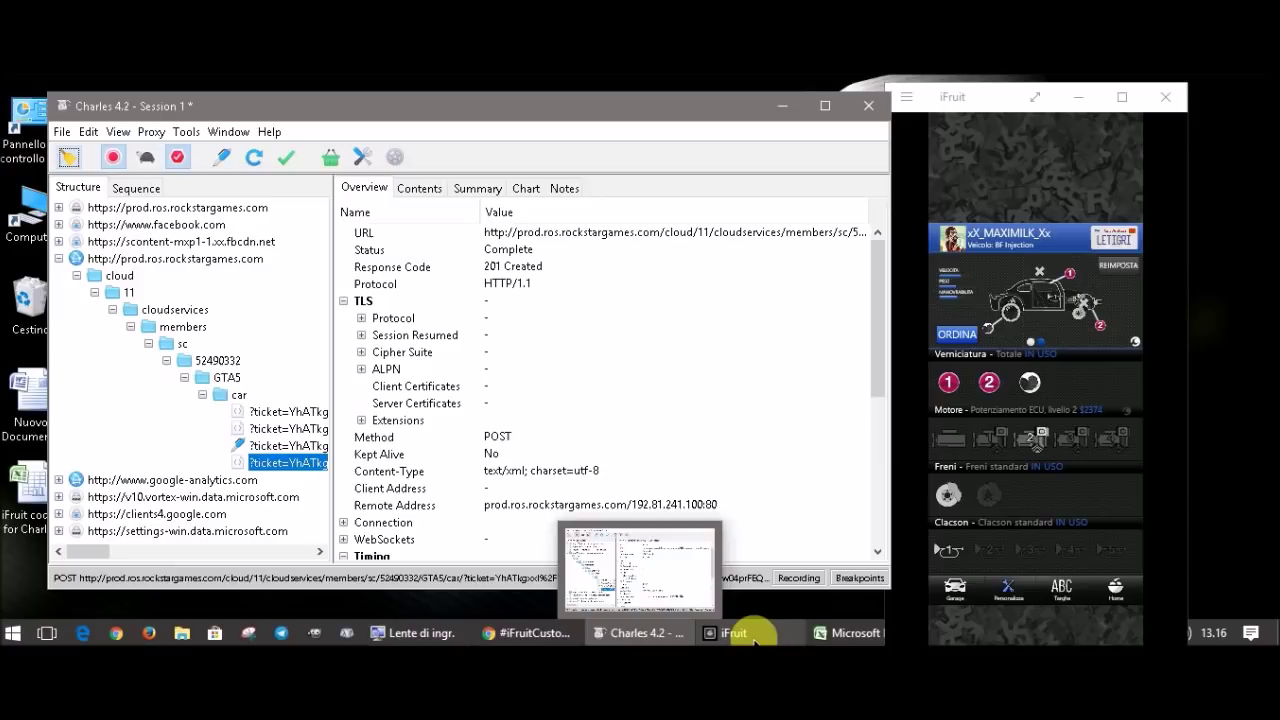
click(840, 634)
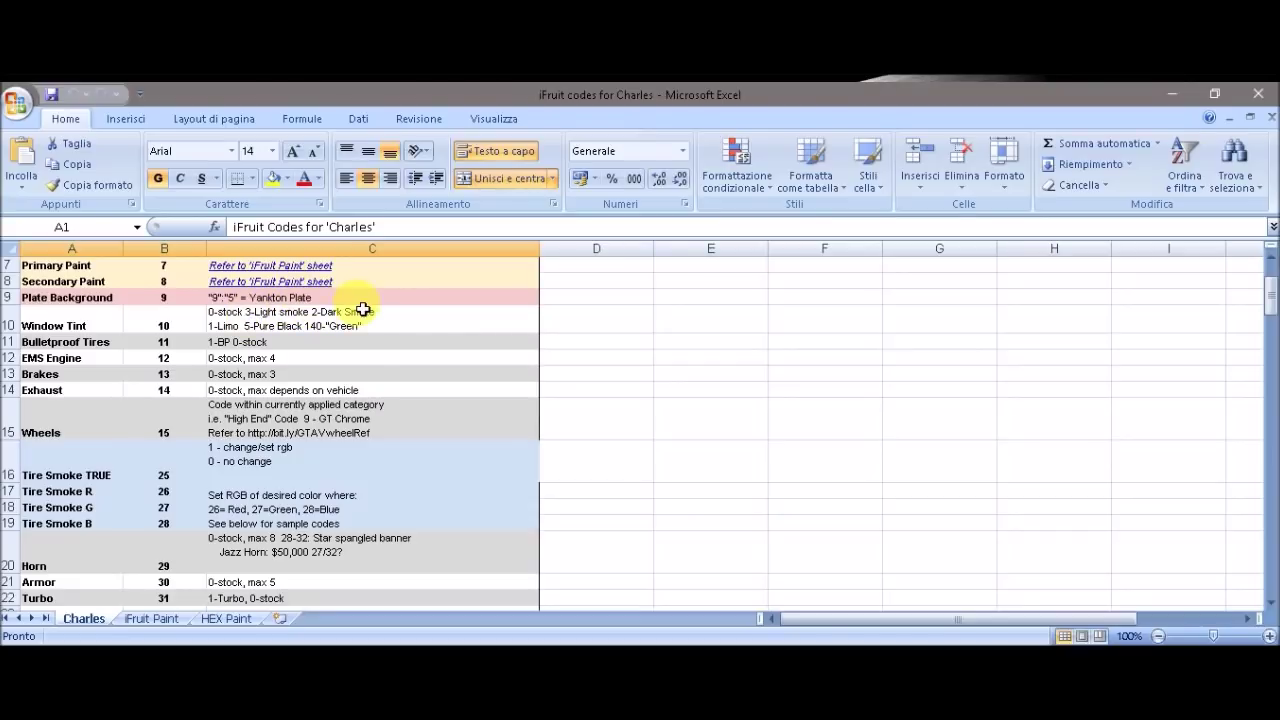
scroll(305, 362, down, 6)
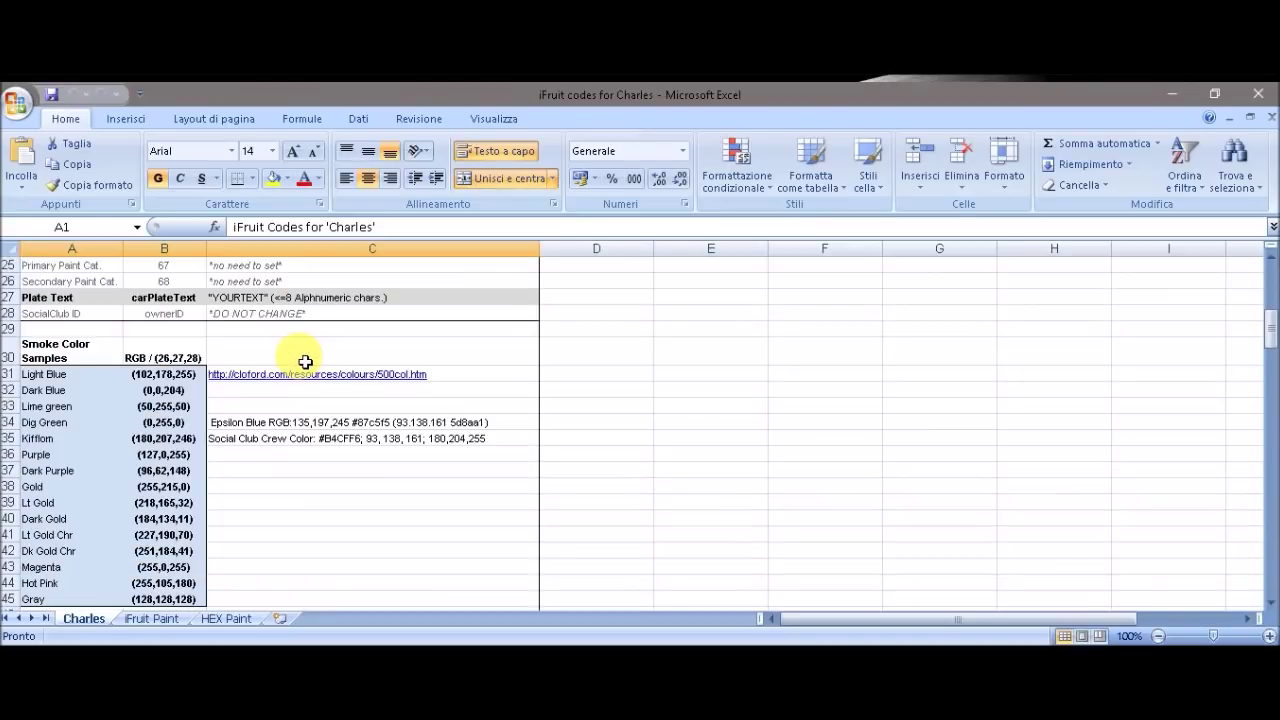
scroll(305, 362, down, 3)
scroll(305, 366, up, 6)
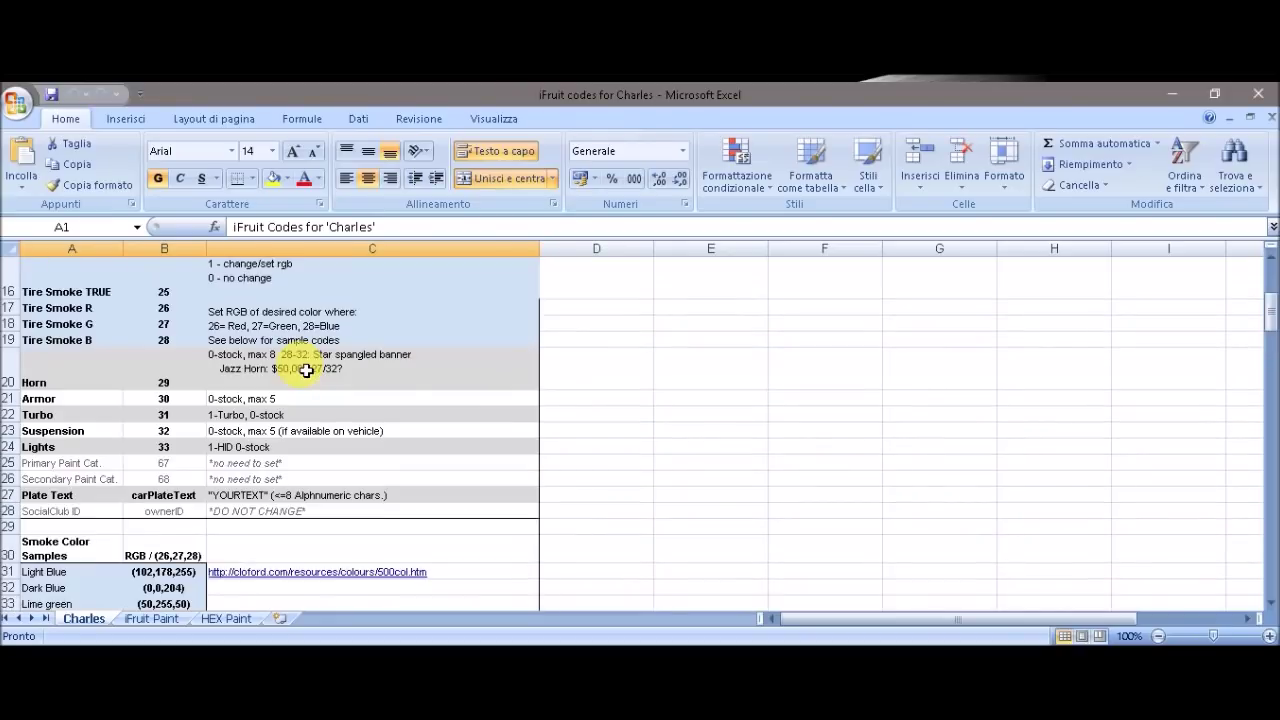
scroll(305, 368, up, 5)
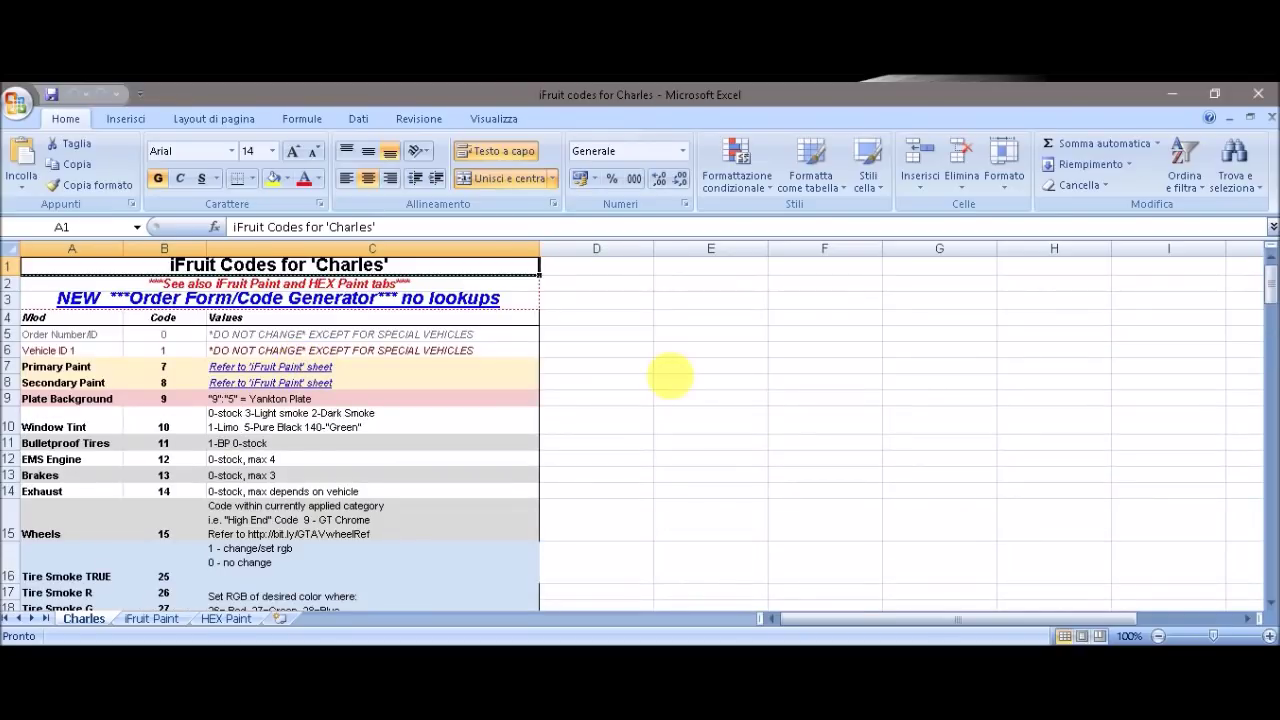
click(1180, 92)
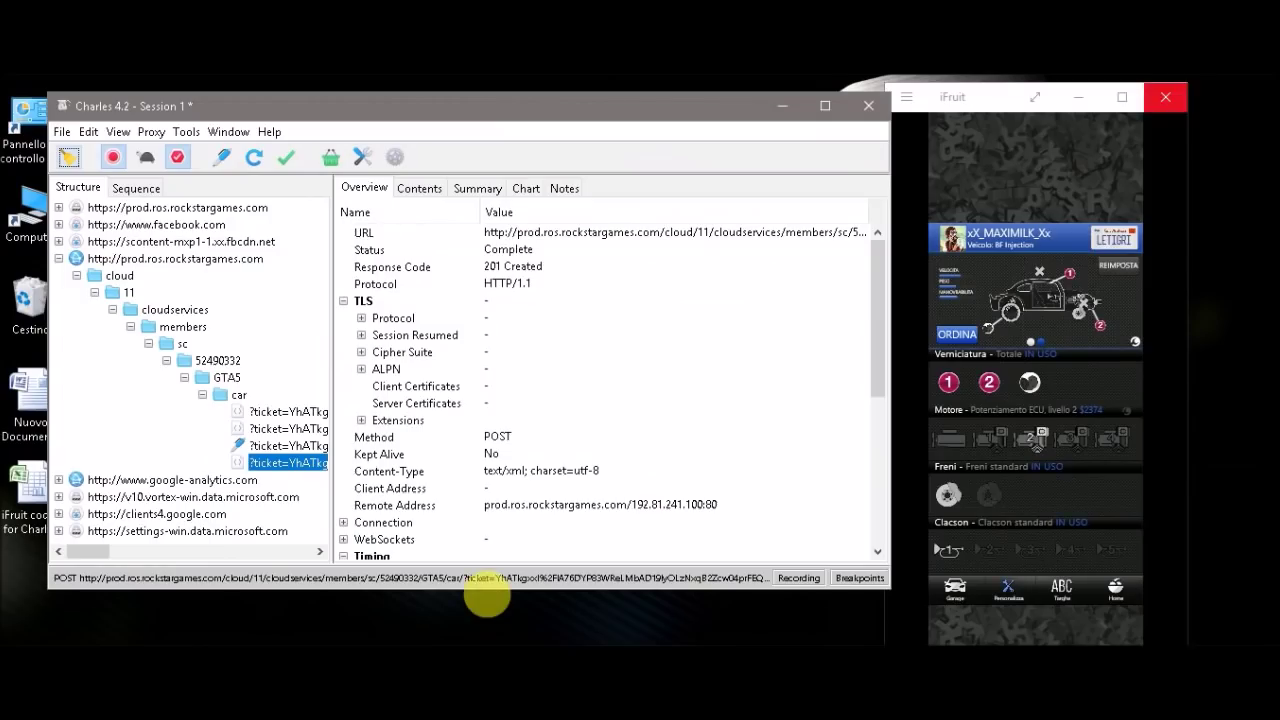
mouse_move(600, 640)
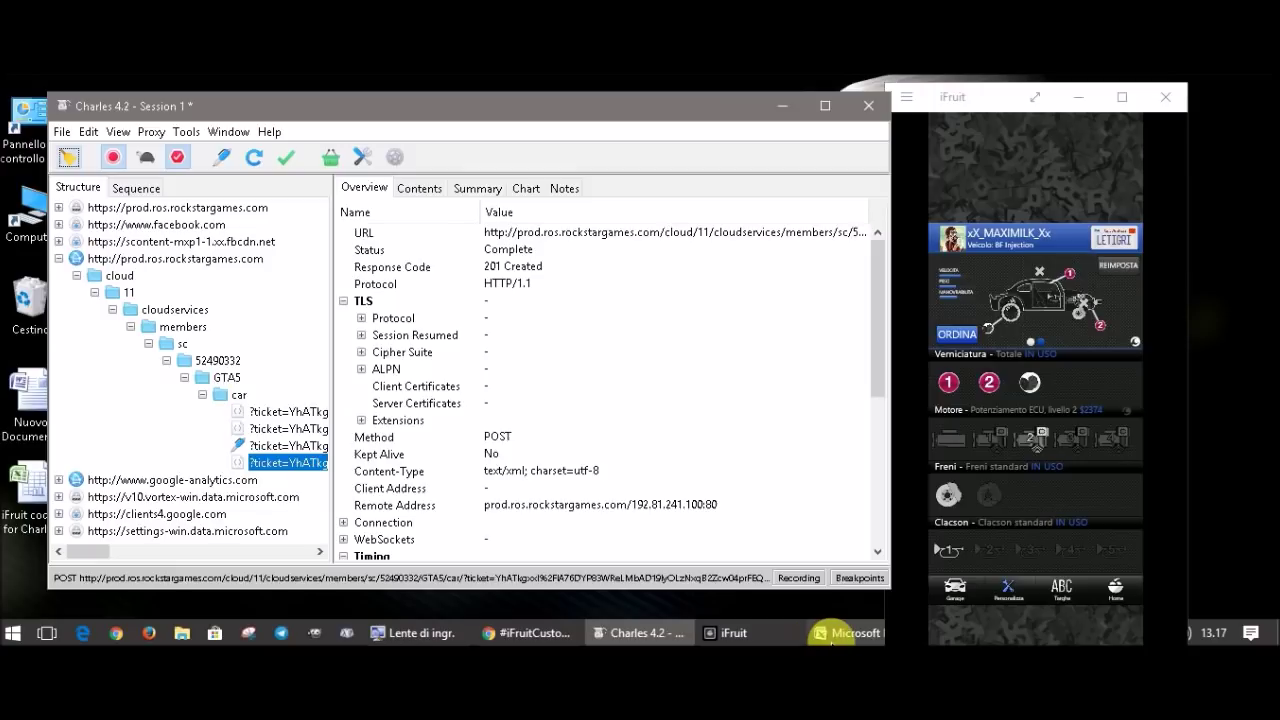
click(850, 633)
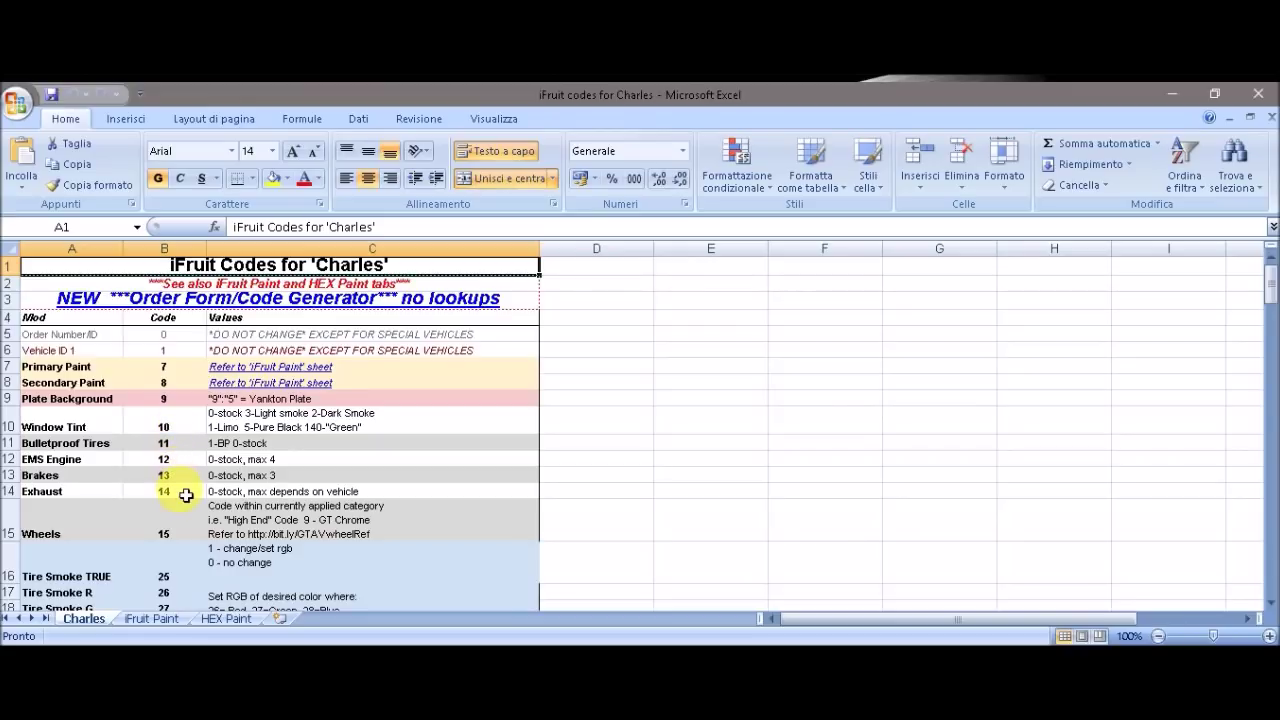
scroll(188, 492, down, 6)
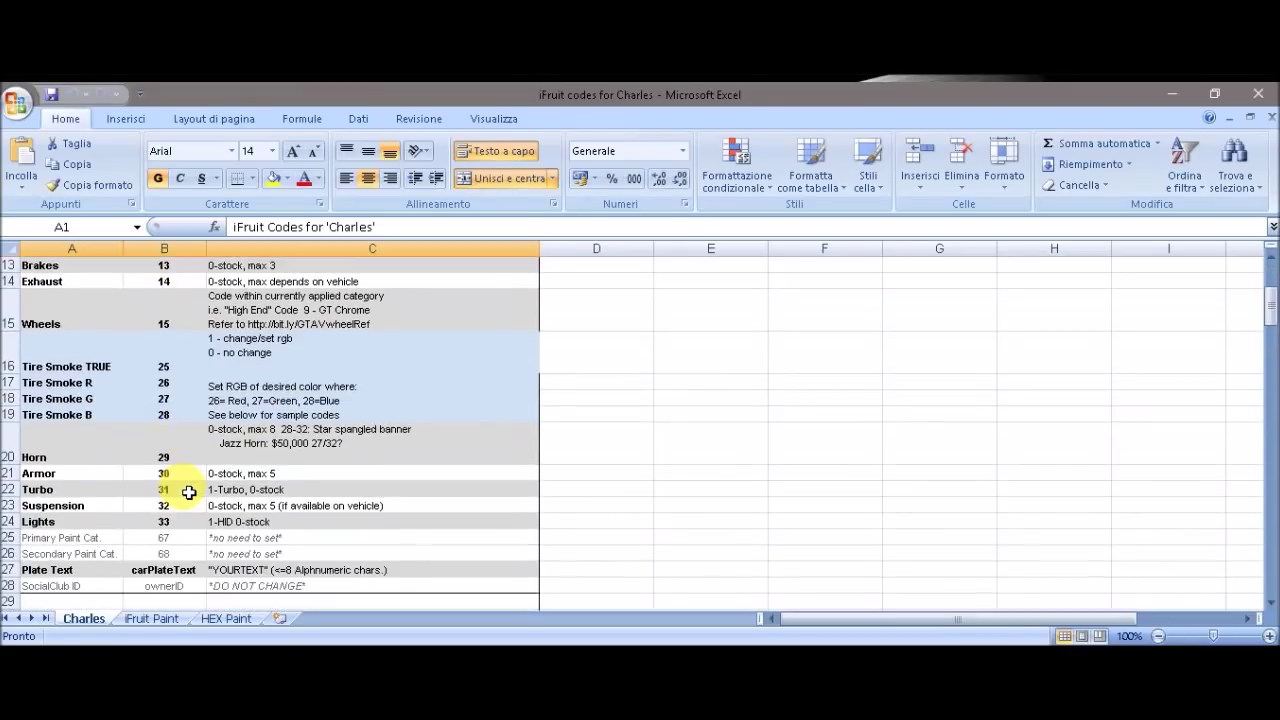
scroll(188, 492, down, 1)
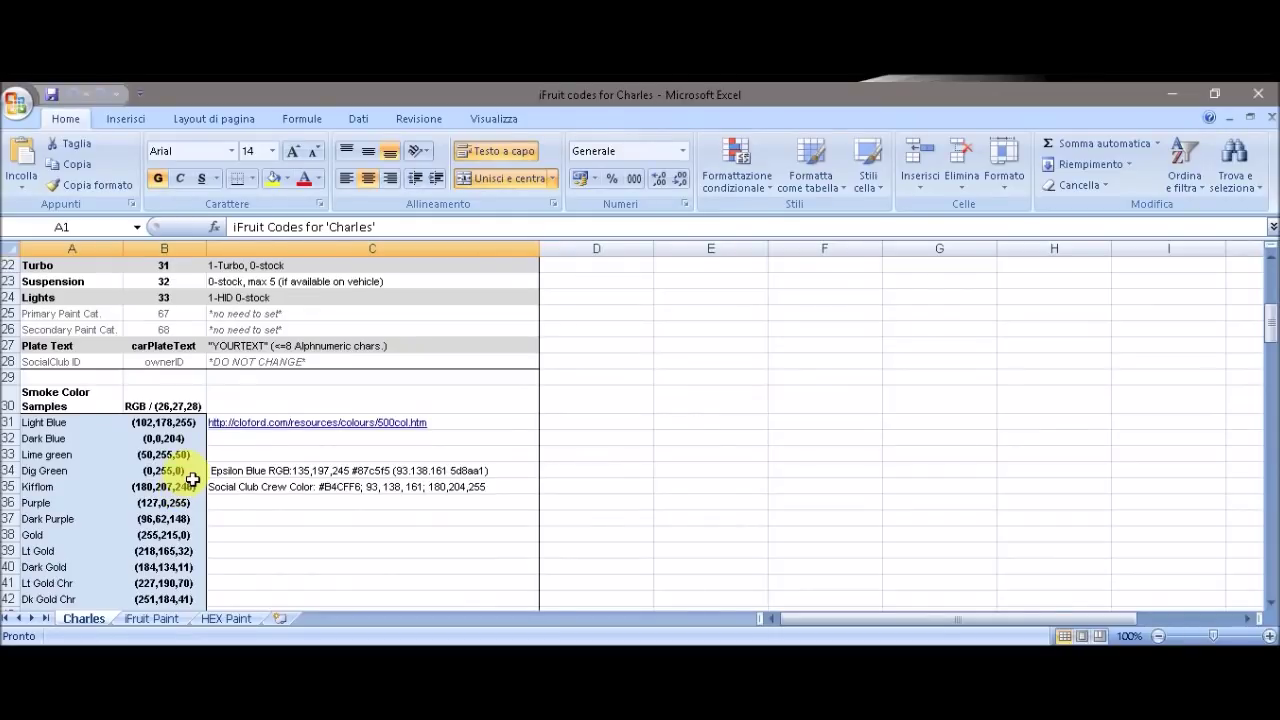
click(1180, 93)
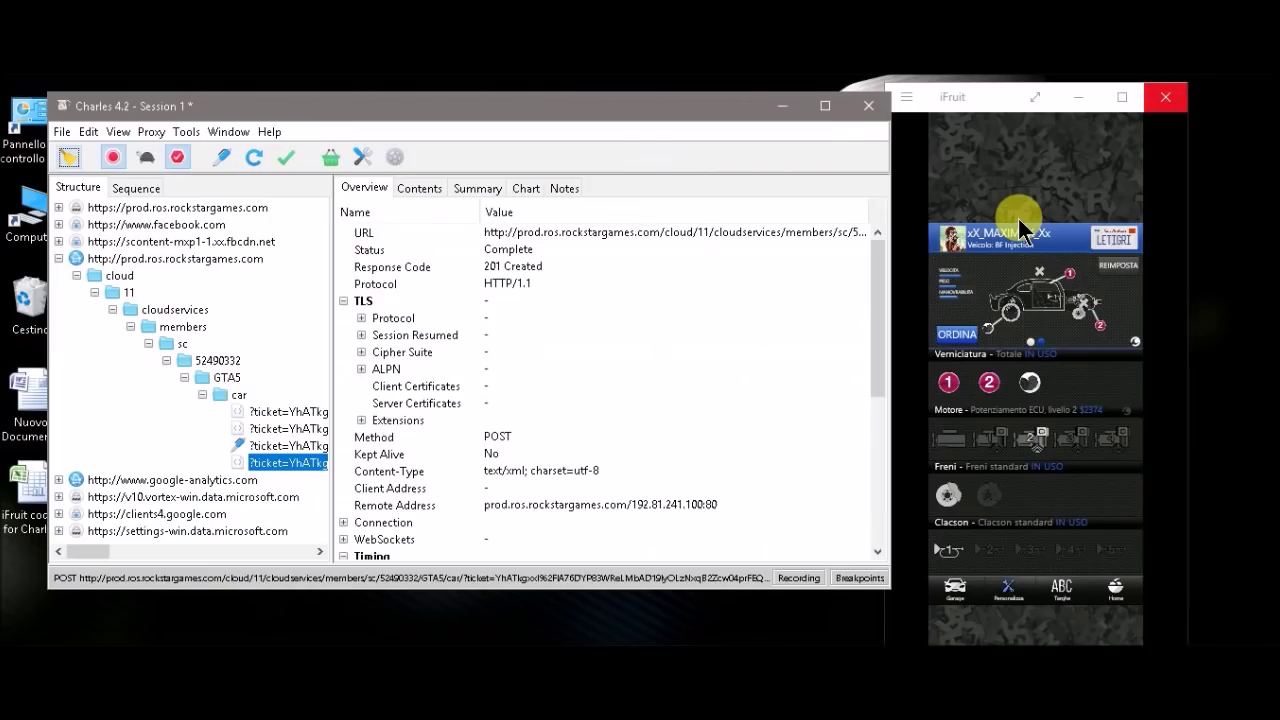
Step: Switch to the #iFruitCustoms order form in Chrome and look through its vehicle options and generated code list
mouse_move(720, 645)
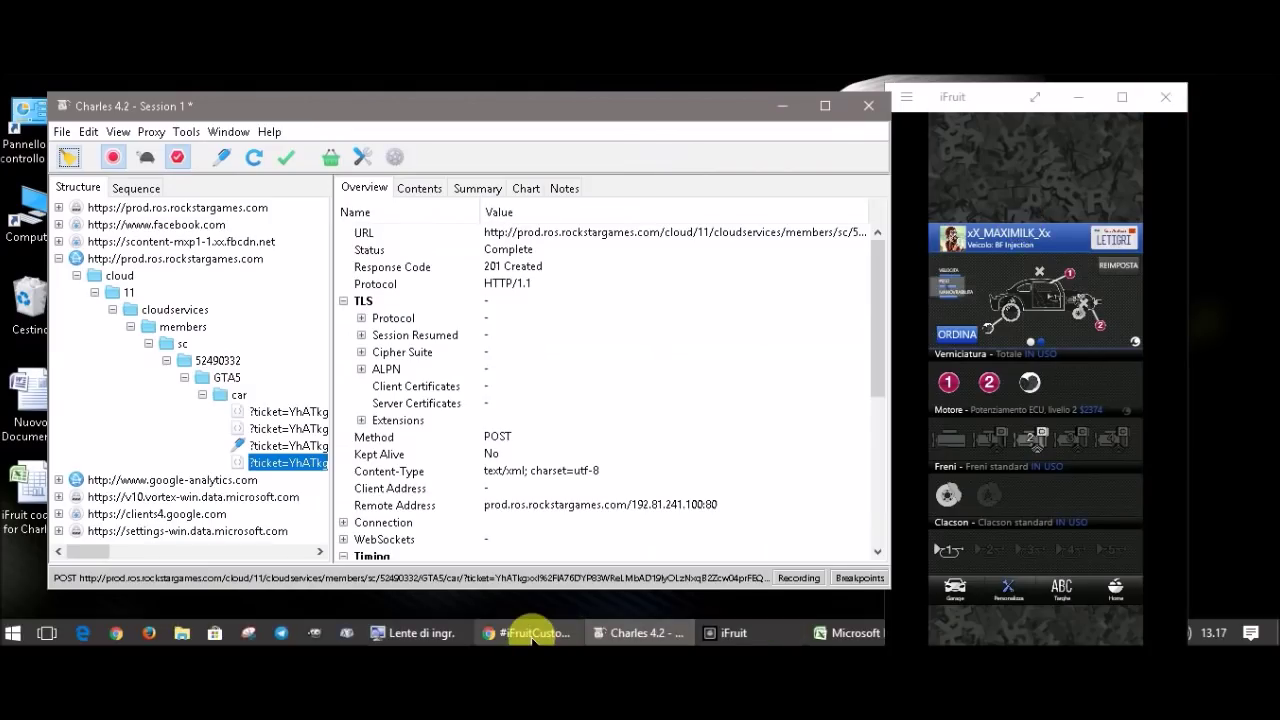
mouse_move(537, 638)
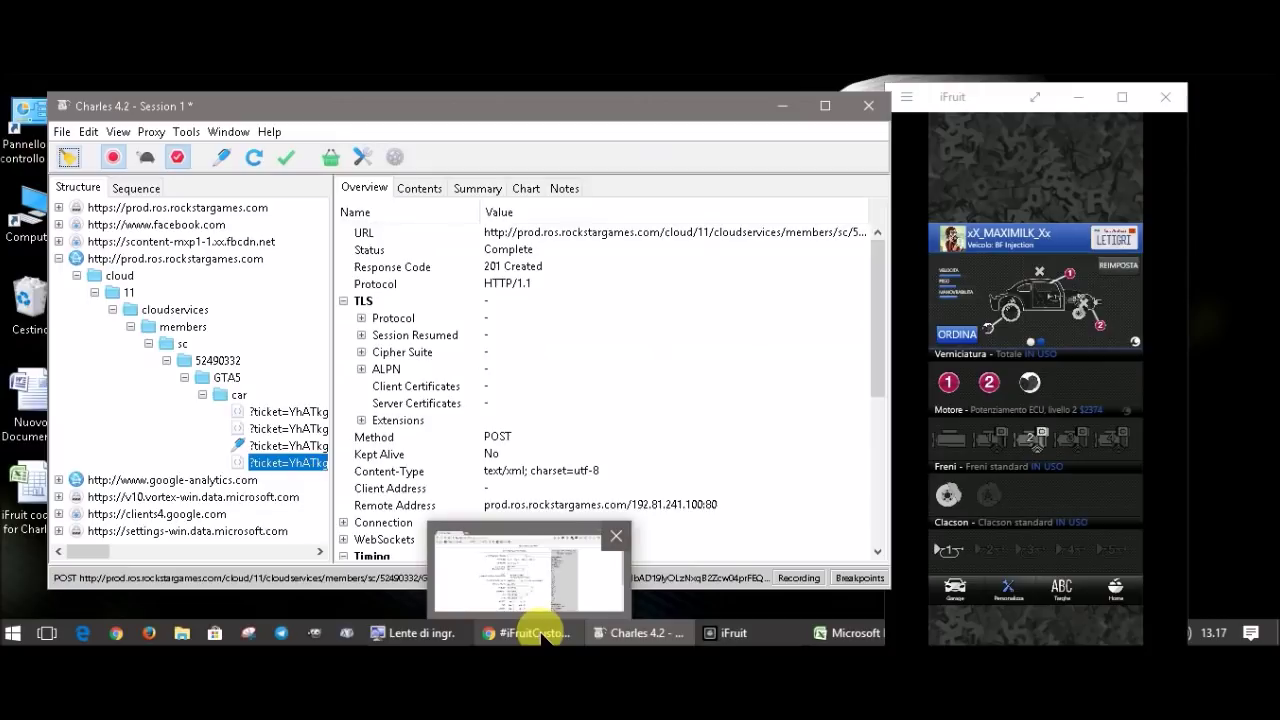
click(540, 633)
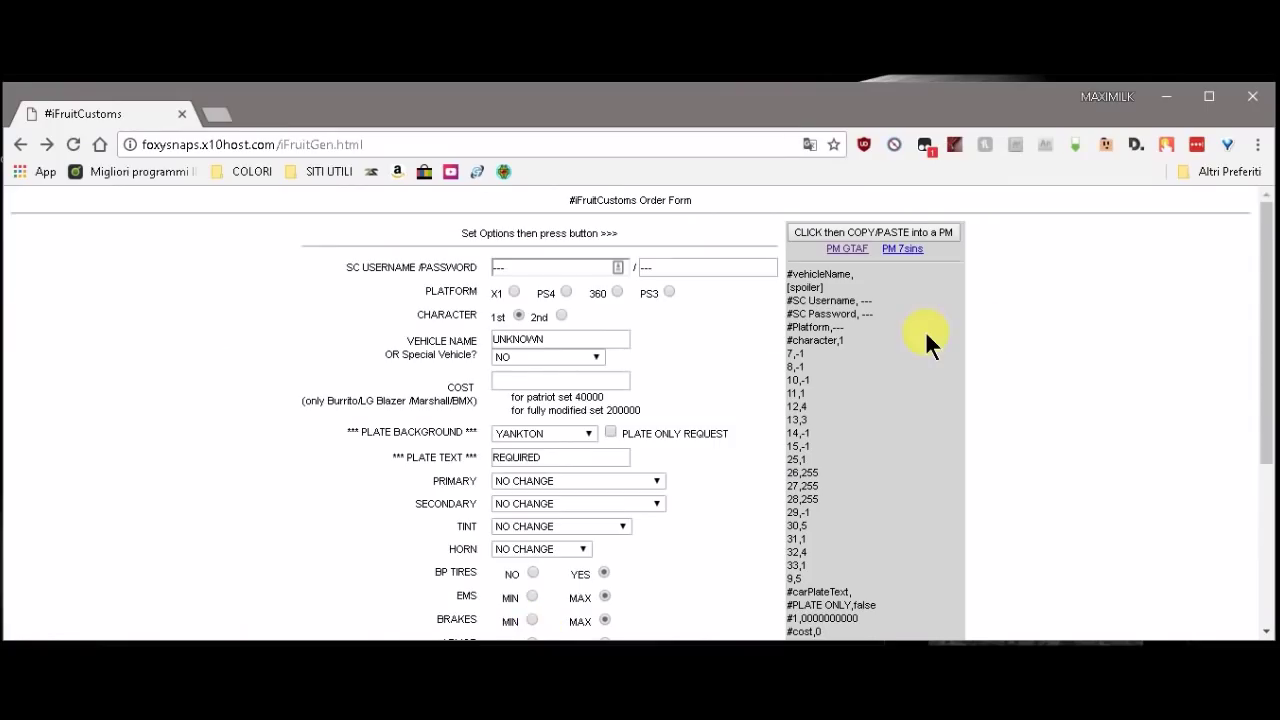
scroll(1016, 333, down, 2)
scroll(1016, 333, up, 2)
Step: Replace the vehicle name in the order form with "vigilante"
click(573, 350)
drag(571, 343, 486, 337)
key(BackSpace)
text(b)
key(BackSpace)
text(vigilante)
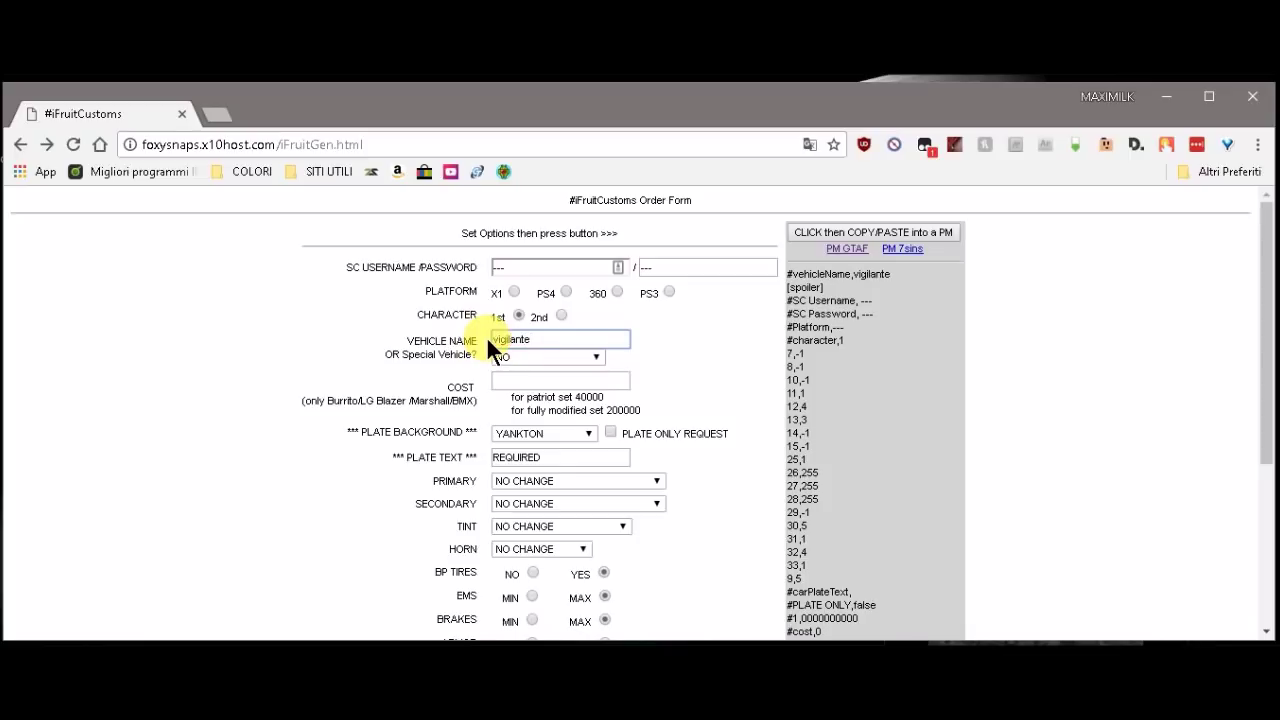